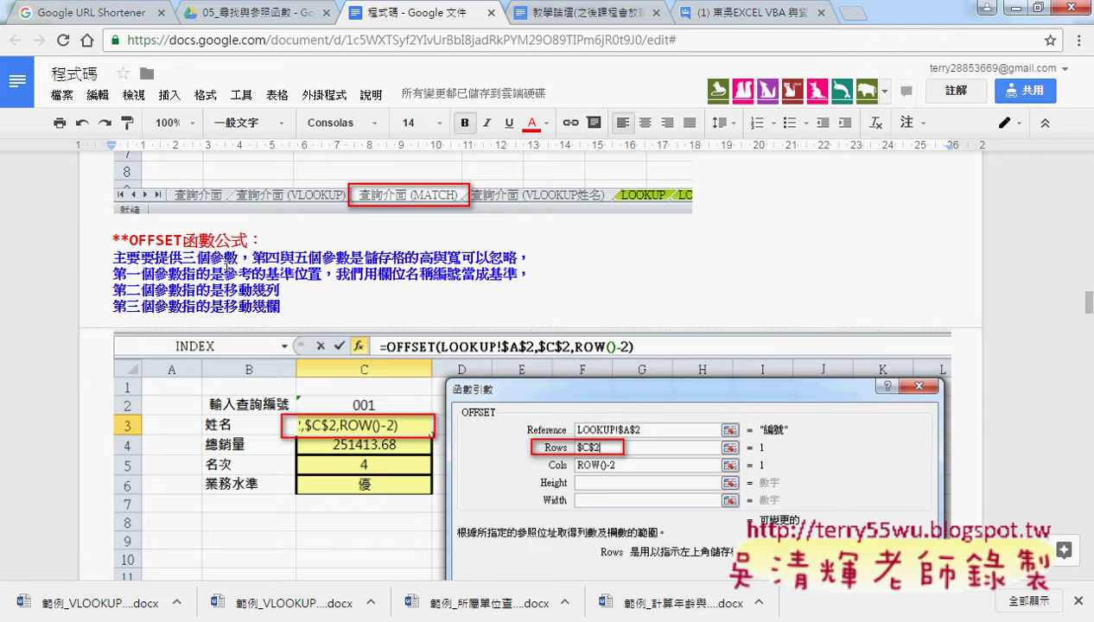
- Scroll the lesson notes past the INDEX and OFFSET sections to the INDIRECT notes
scroll(288, 296, "up", 3)
scroll(287, 295, "up", 1)
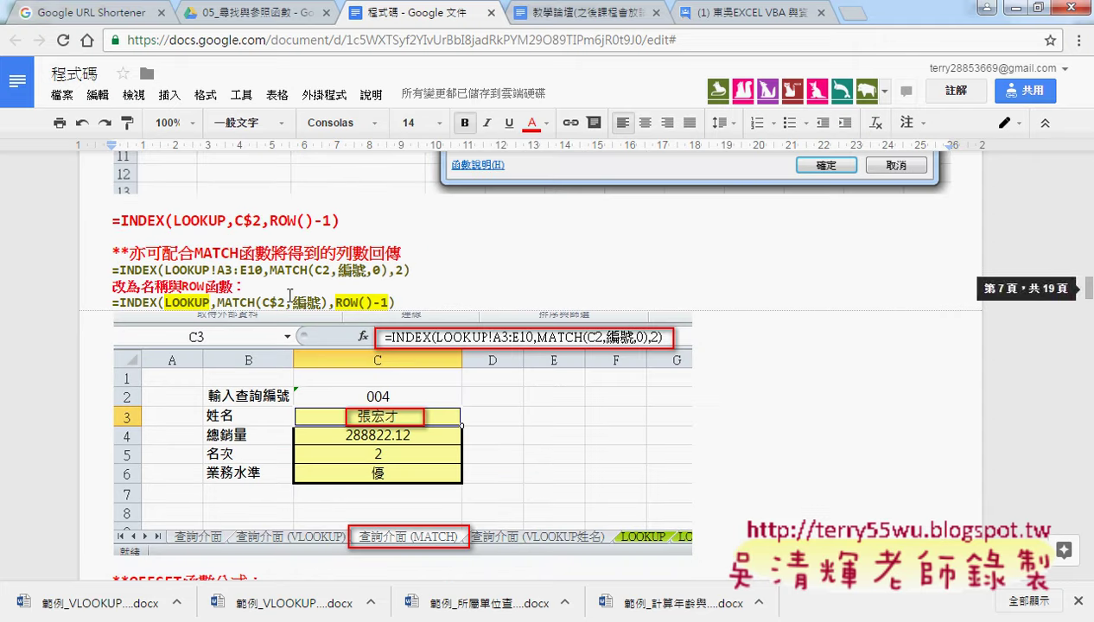
scroll(464, 253, "up", 2)
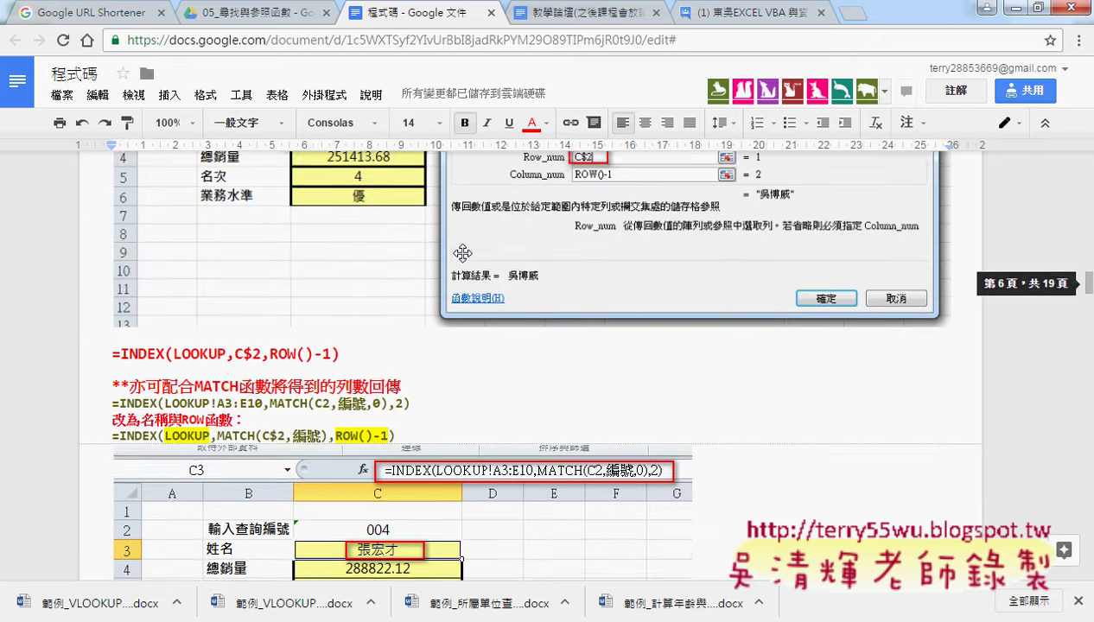
scroll(464, 253, "up", 2)
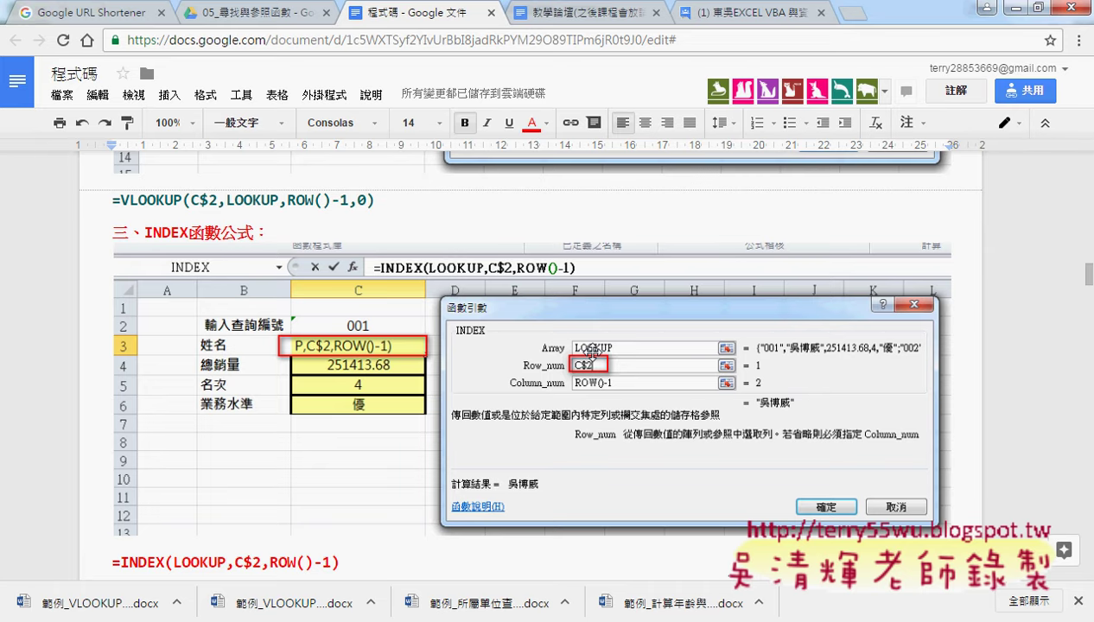
scroll(591, 350, "down", 4)
scroll(592, 351, "down", 1)
scroll(593, 352, "down", 1)
scroll(594, 353, "down", 1)
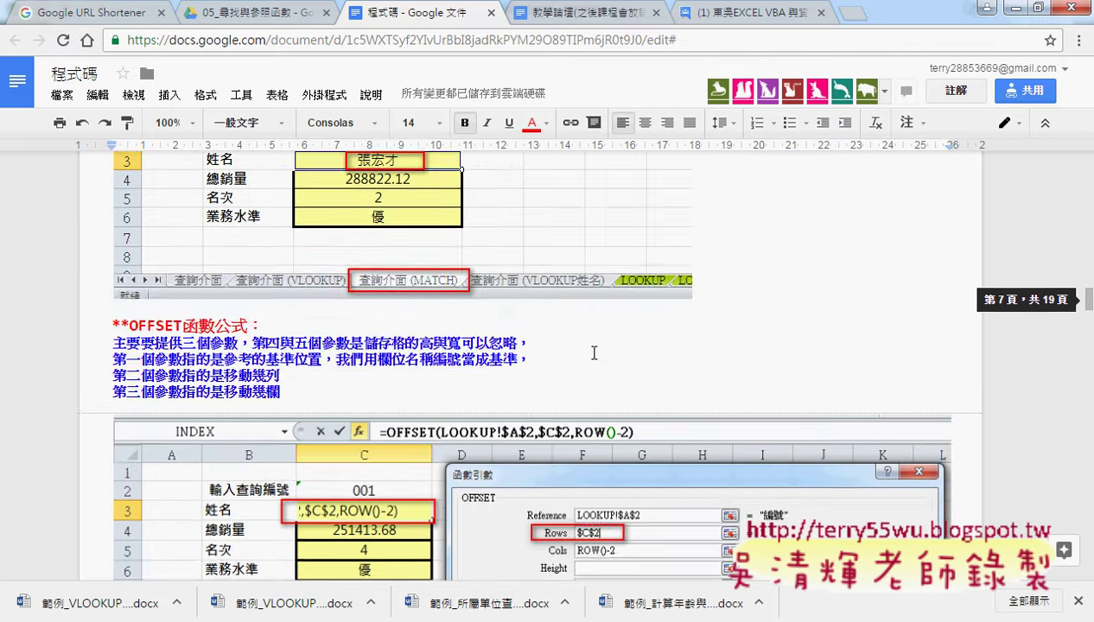
scroll(594, 353, "down", 3)
scroll(591, 349, "down", 1)
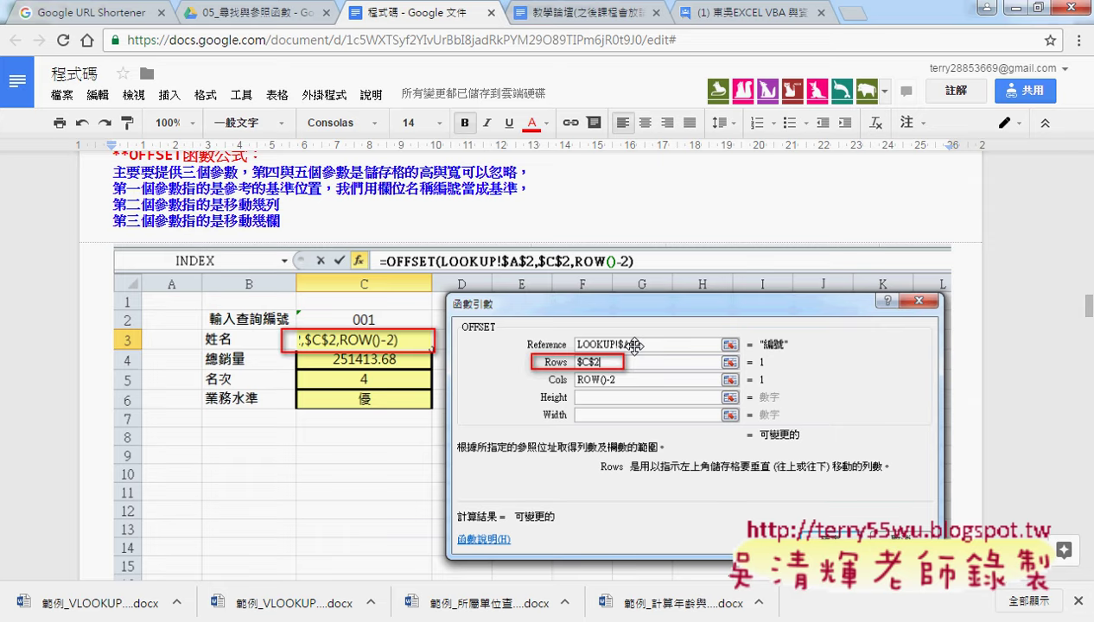
scroll(635, 345, "down", 2)
scroll(636, 345, "down", 2)
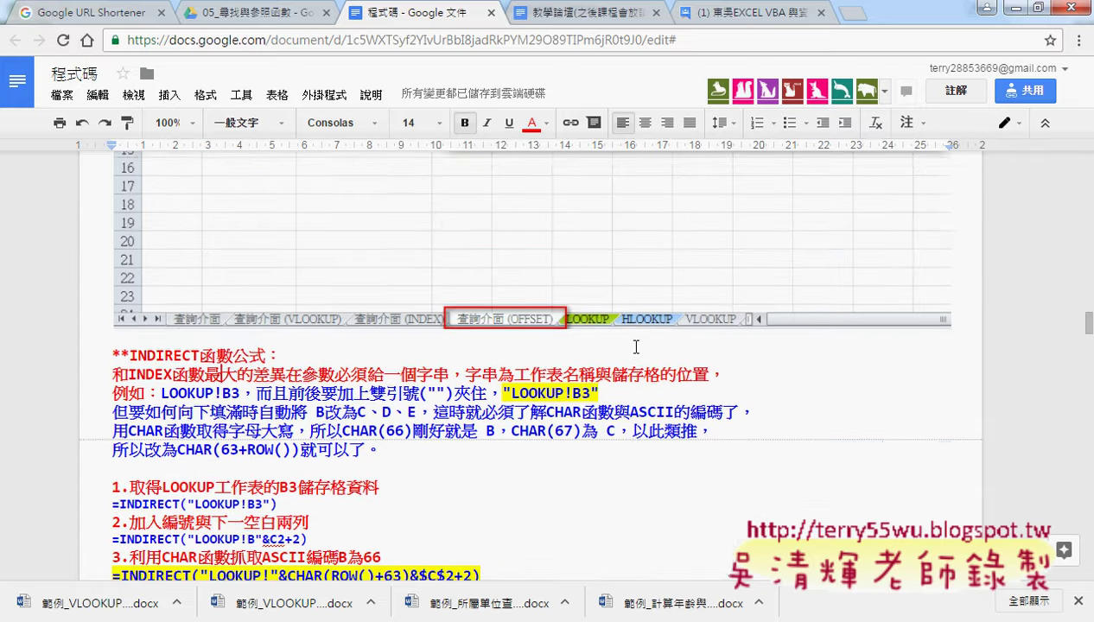
- Highlight INDIRECT in the heading and review the ASCII table mapping codes 66–69 to B–E
scroll(638, 345, "down", 2)
scroll(637, 345, "down", 1)
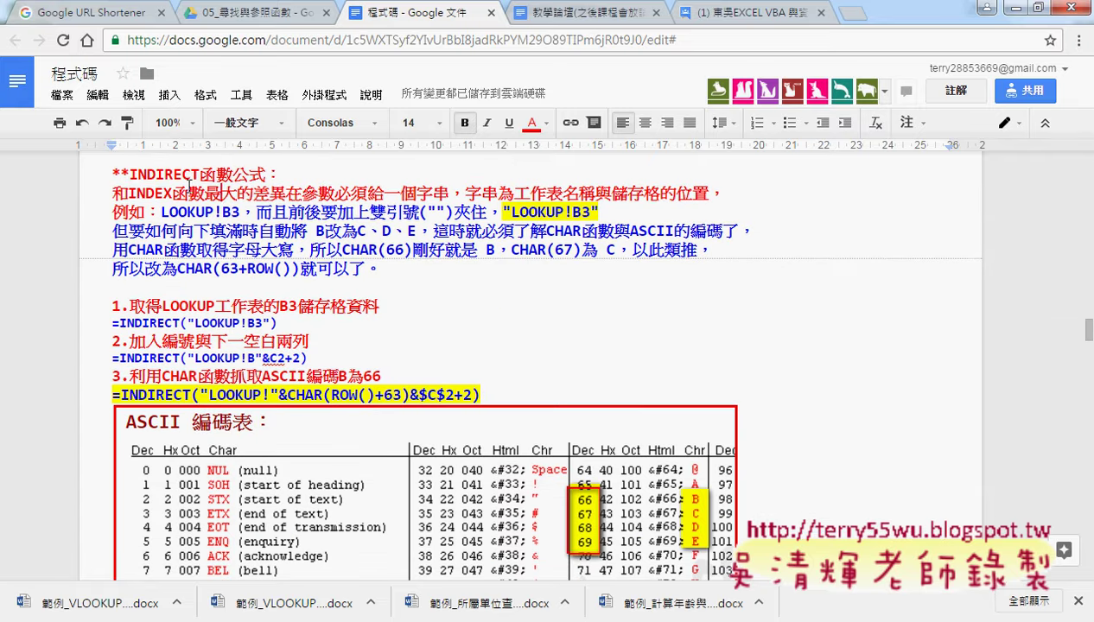
left_click_drag(133, 171, 201, 170)
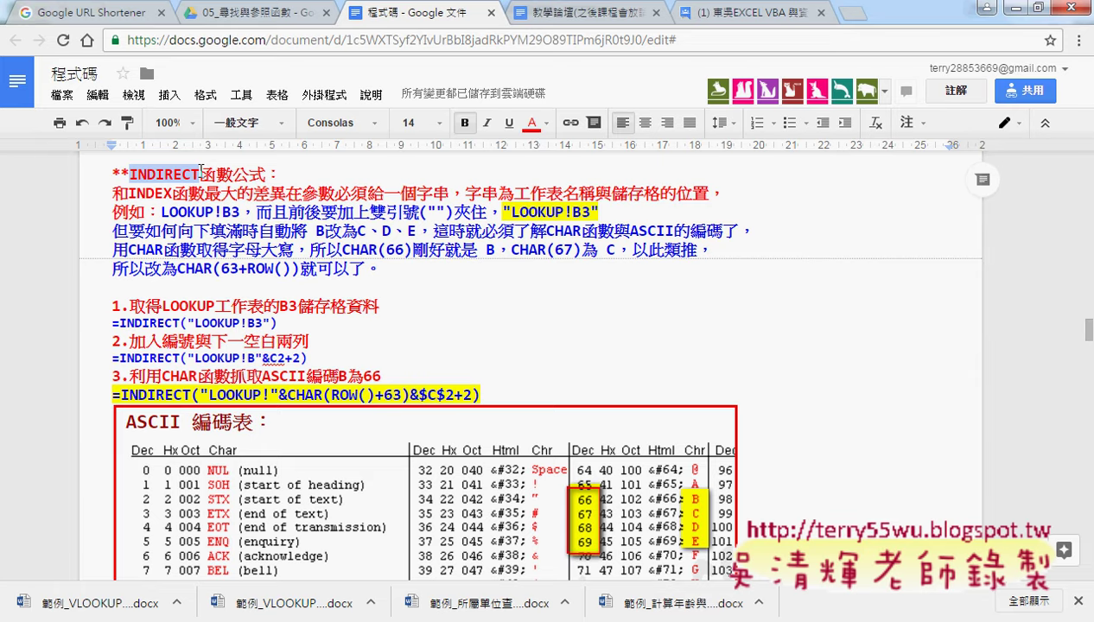
scroll(200, 172, "down", 1)
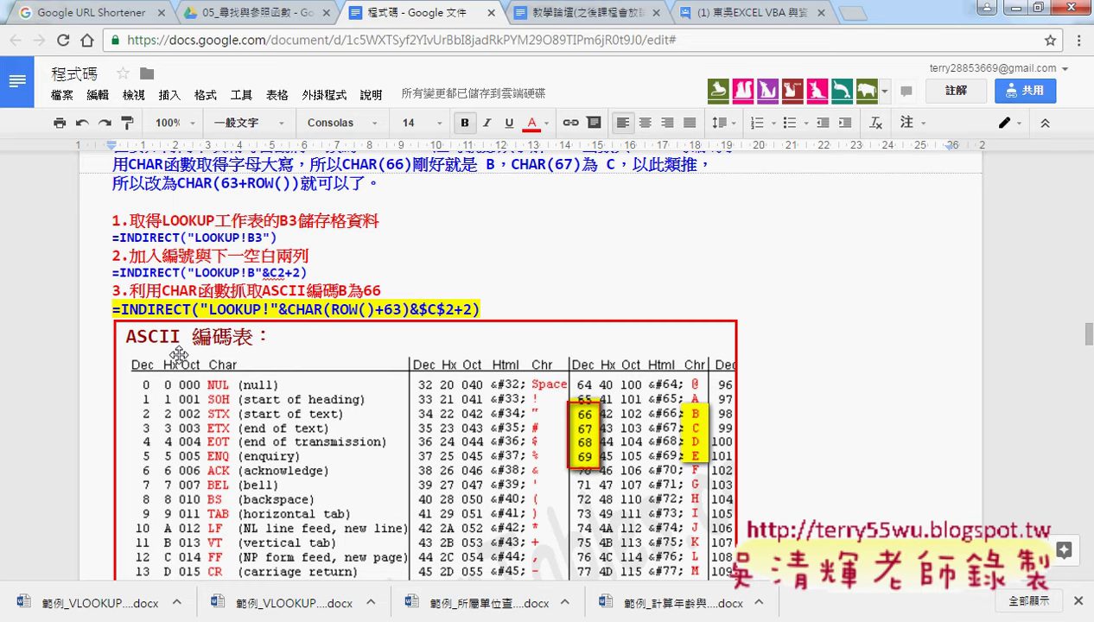
- Copy the OFFSET query sheet as 查詢介面 (INDIRECT) and clear its C3:C6 result formulas
left_click(1023, 7)
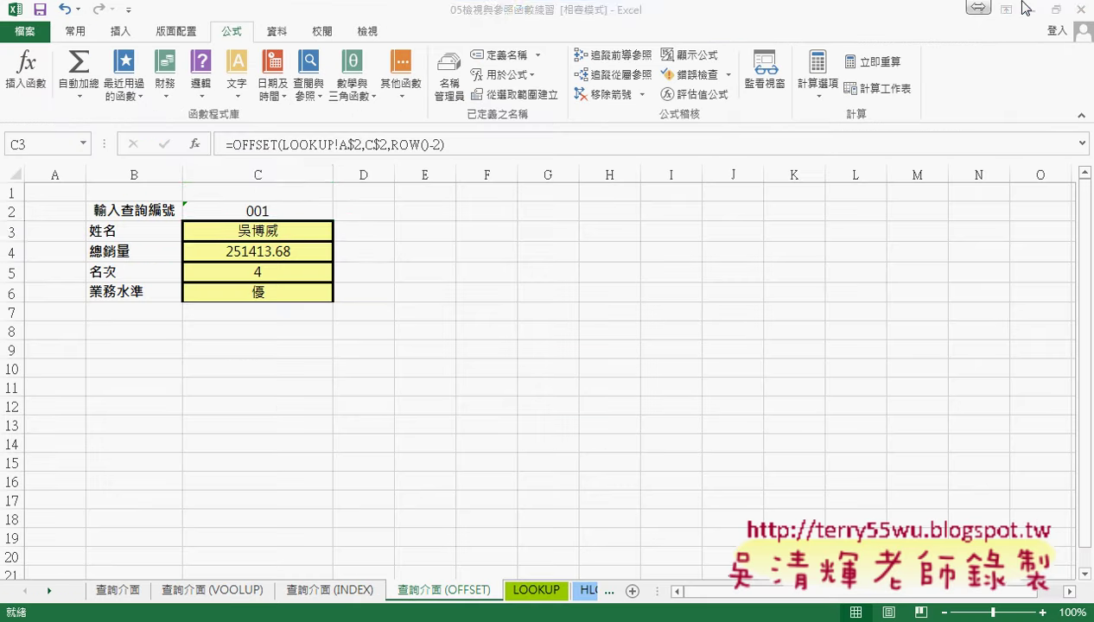
left_click_drag(464, 592, 521, 594)
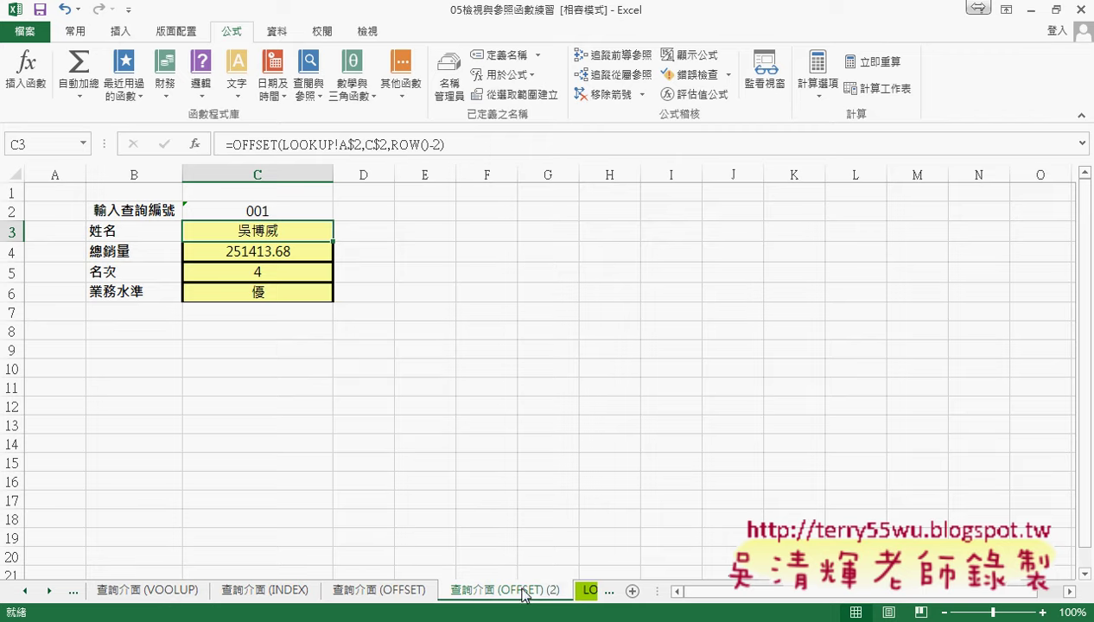
double_click(499, 590)
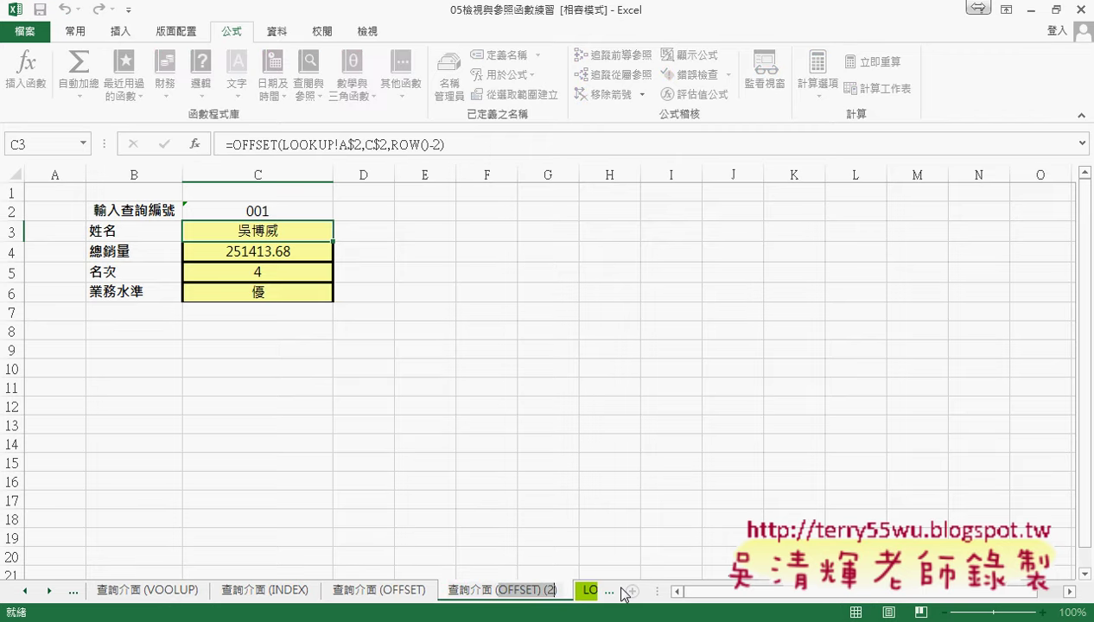
type("I")
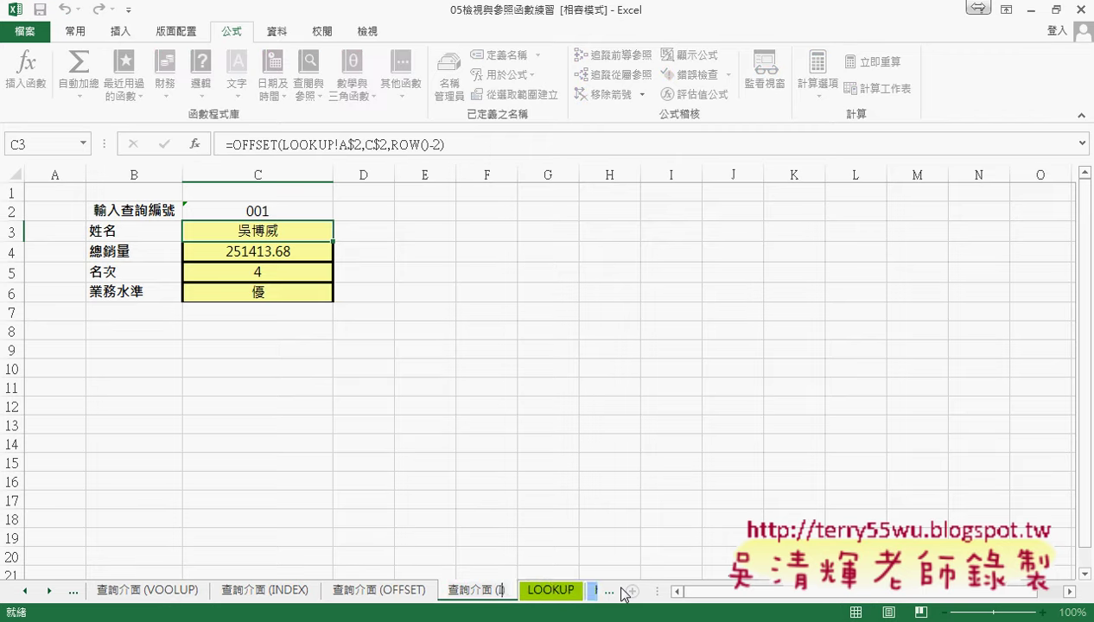
type("ND")
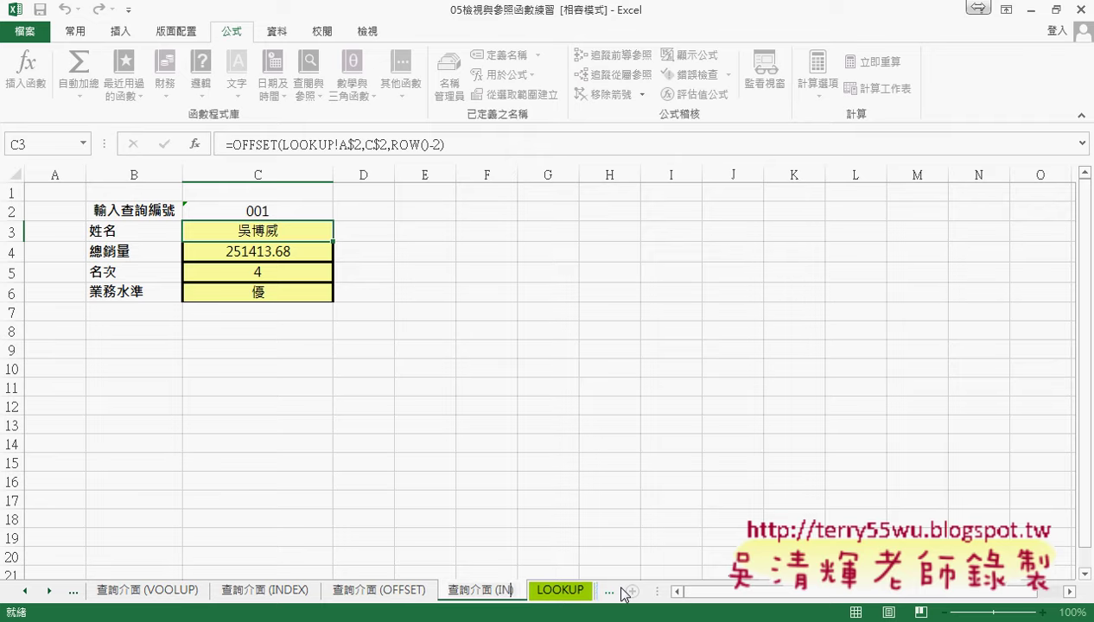
type("IREC")
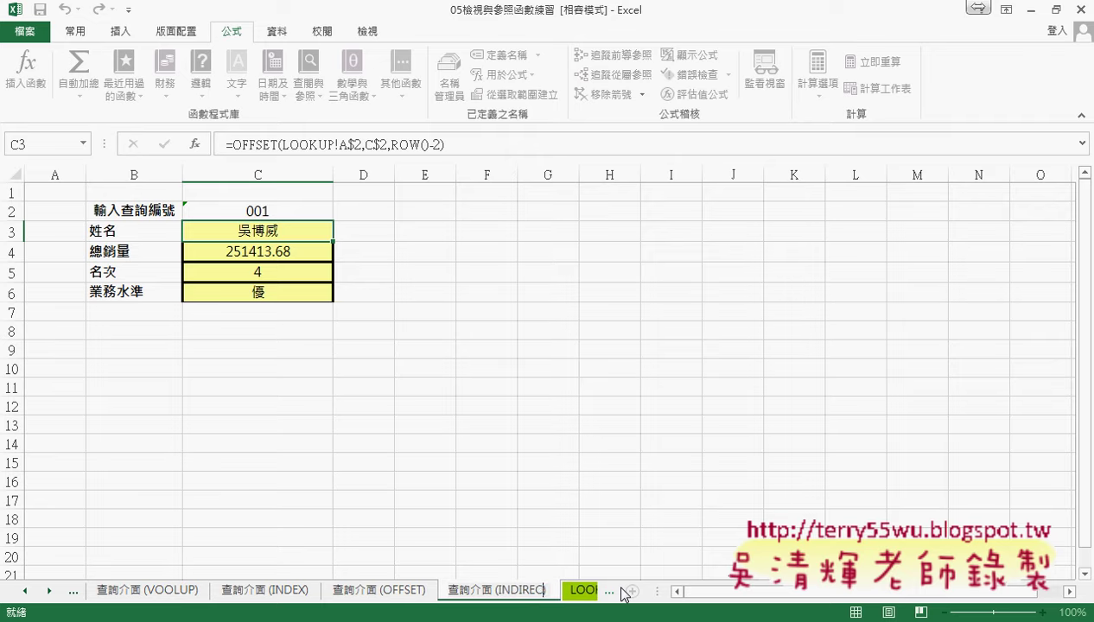
type("T")
key("Return")
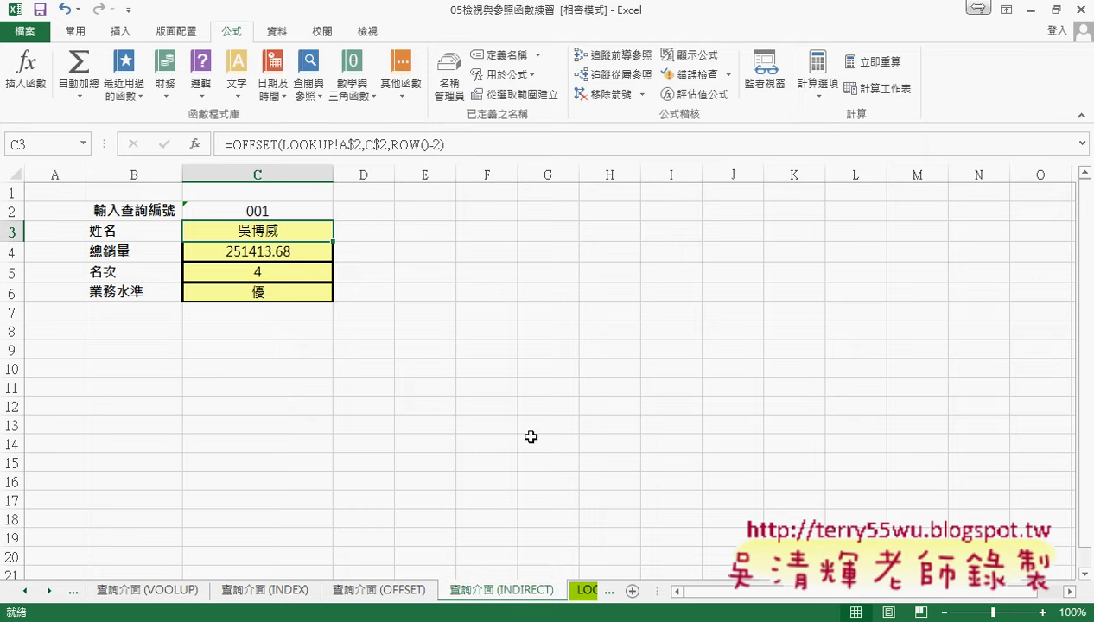
left_click_drag(269, 233, 270, 293)
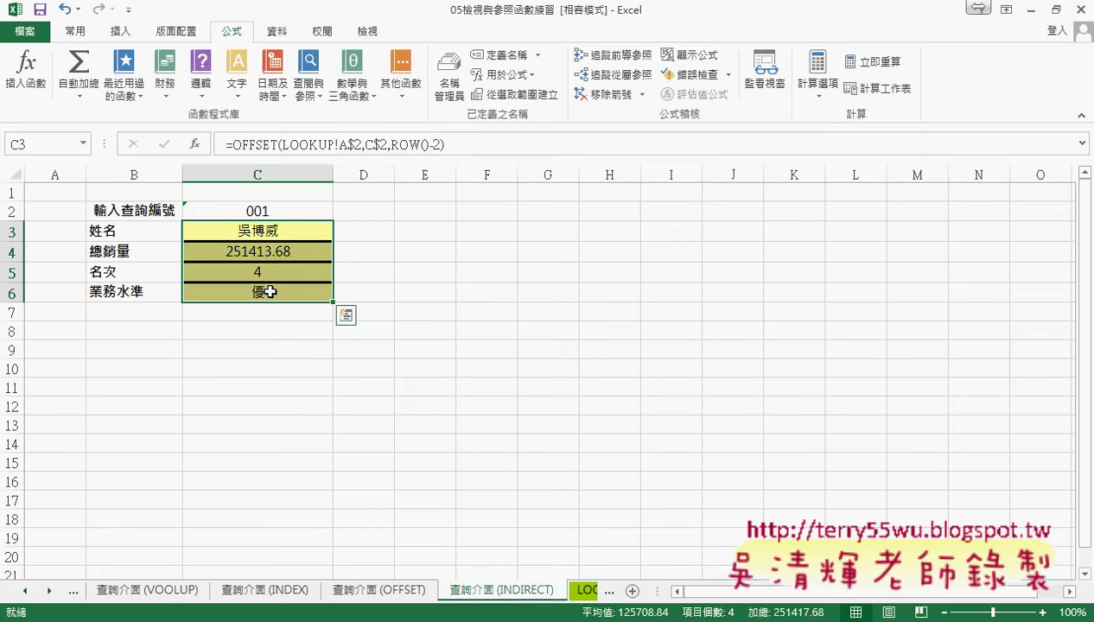
key("Delete")
left_click(270, 232)
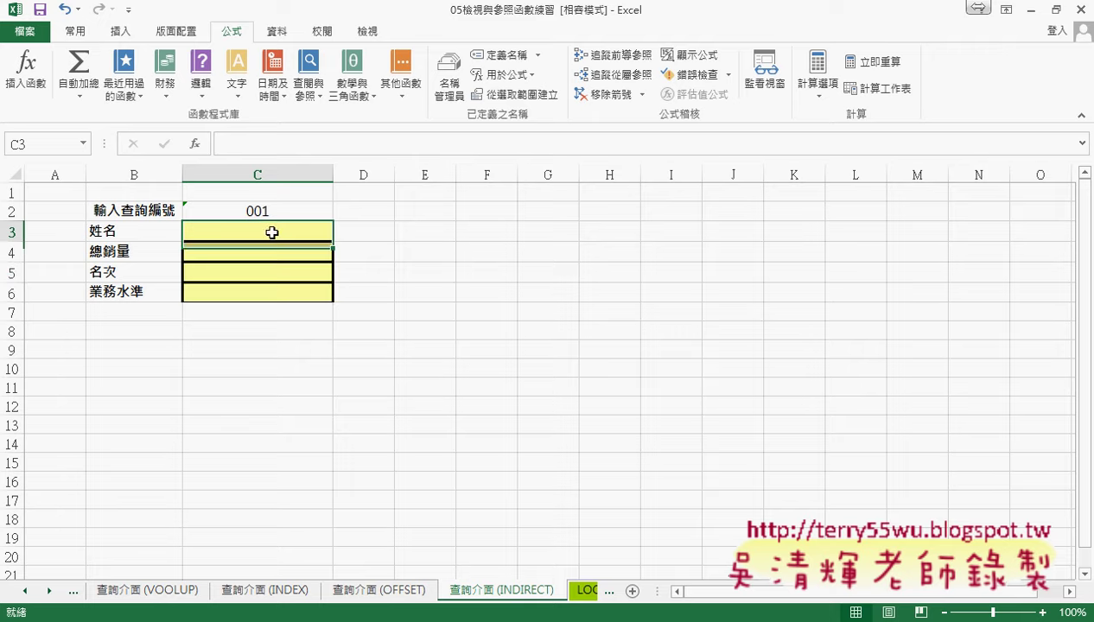
left_click(195, 144)
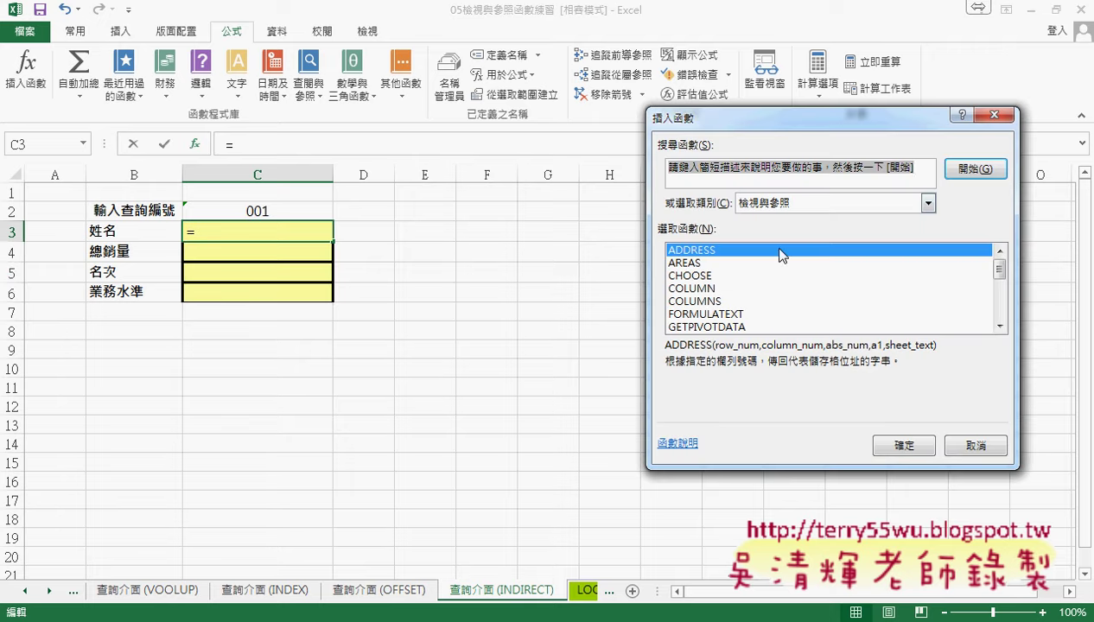
left_click(999, 326)
left_click(998, 326)
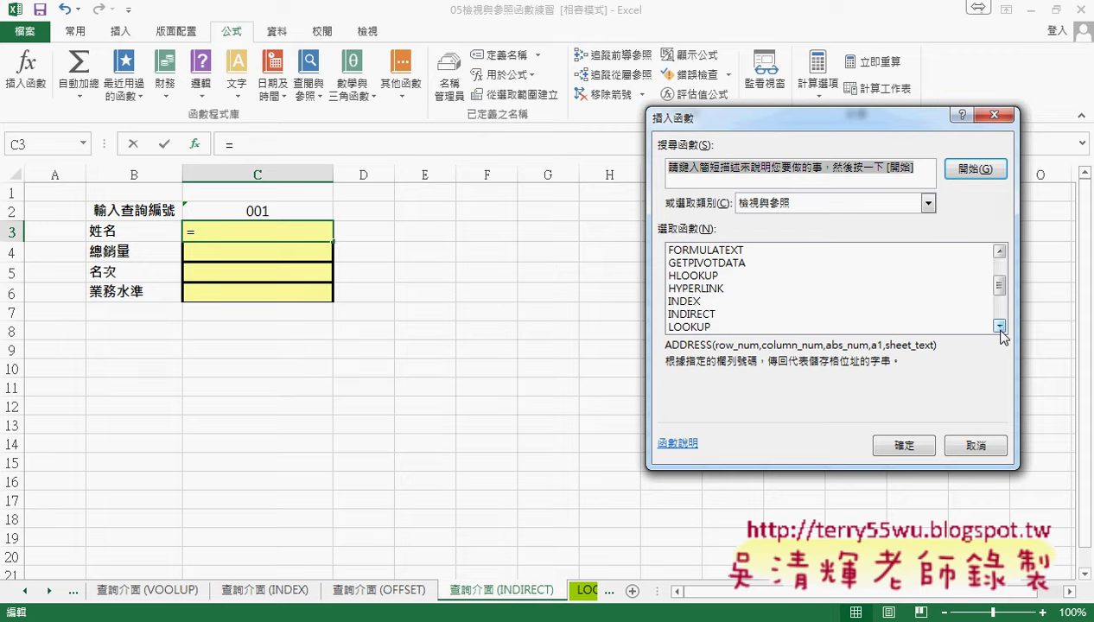
left_click(691, 301)
left_click(696, 315)
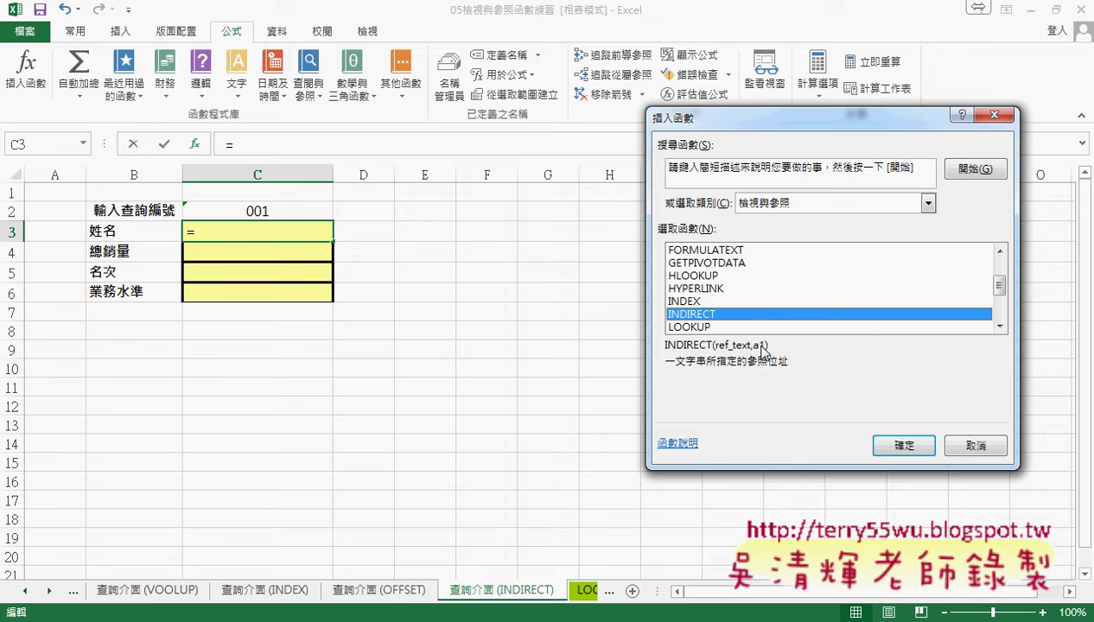
left_click(903, 446)
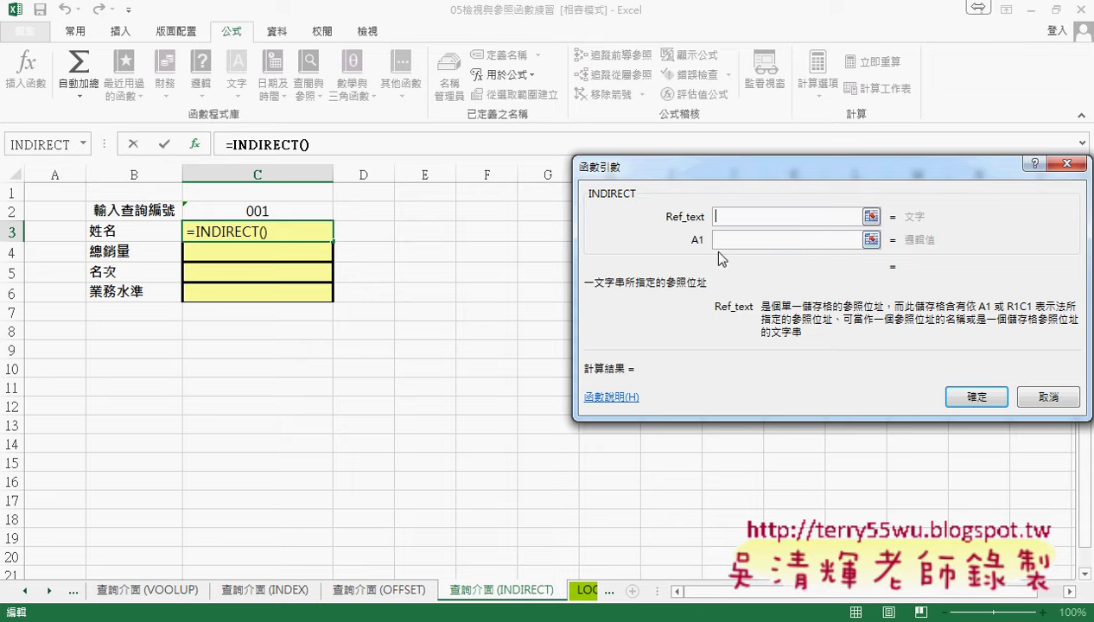
left_click(1024, 397)
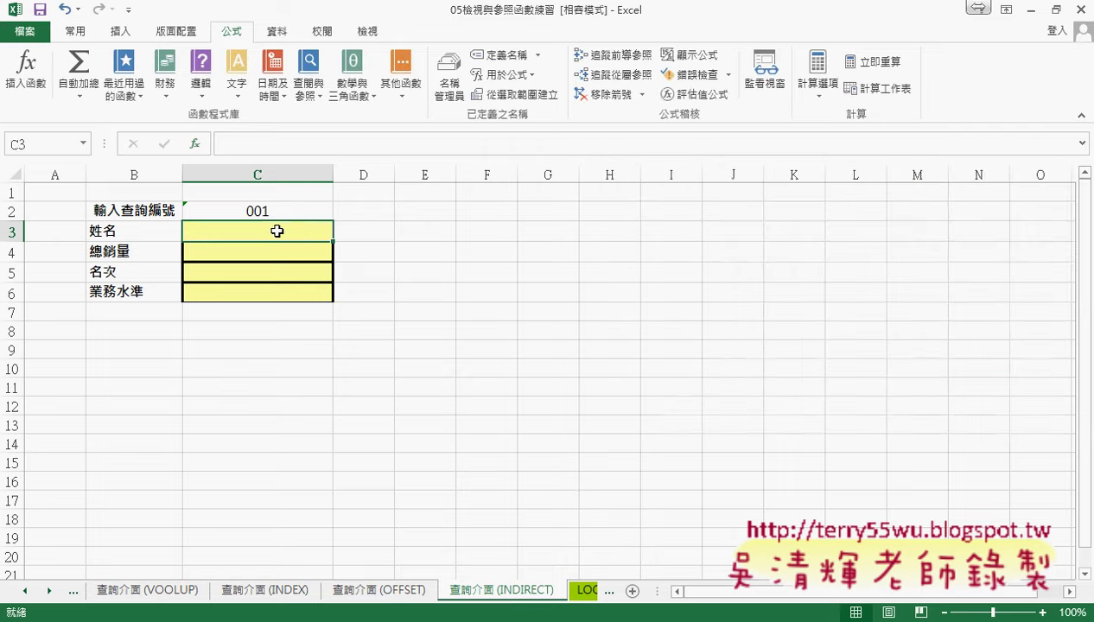
- Check the first employee name in LOOKUP!B3, then start a lookup-and-reference function in query sheet C3
left_click(579, 591)
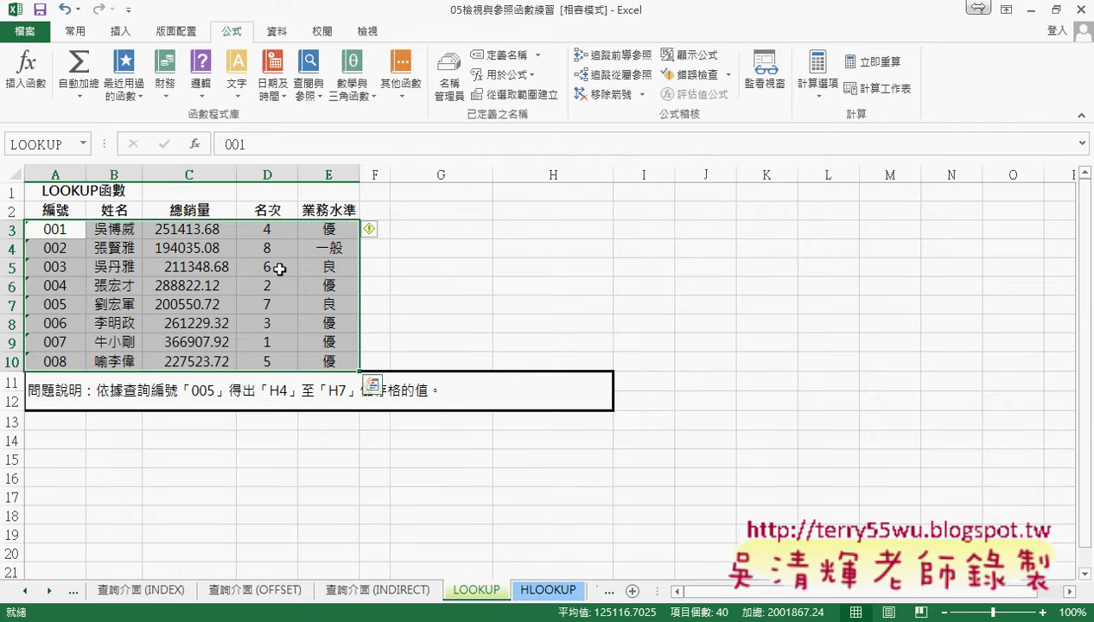
left_click(118, 232)
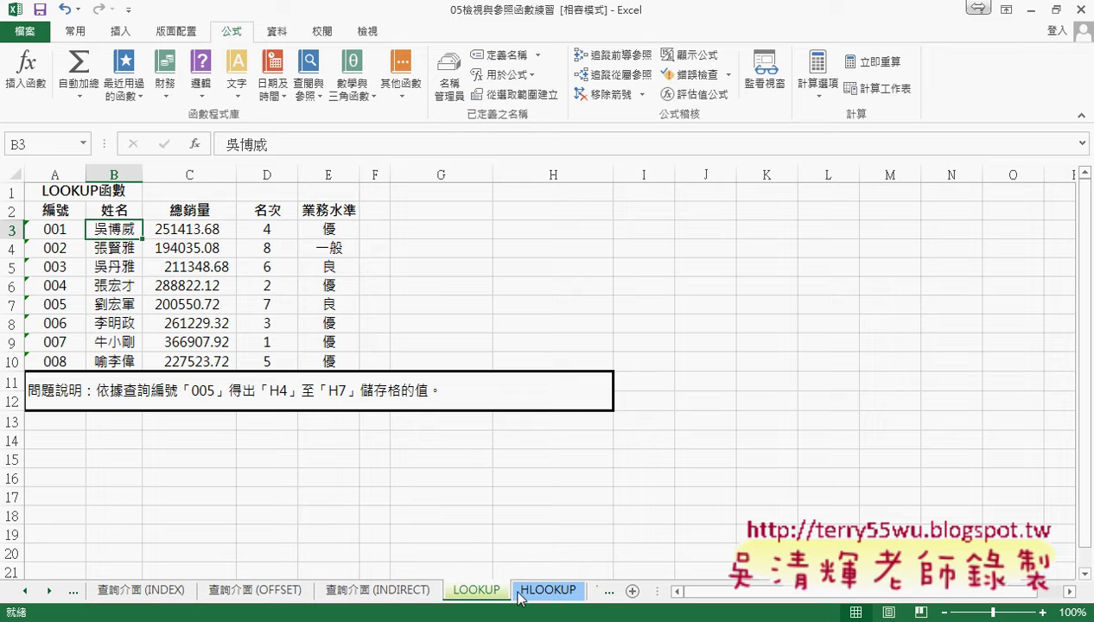
left_click(373, 591)
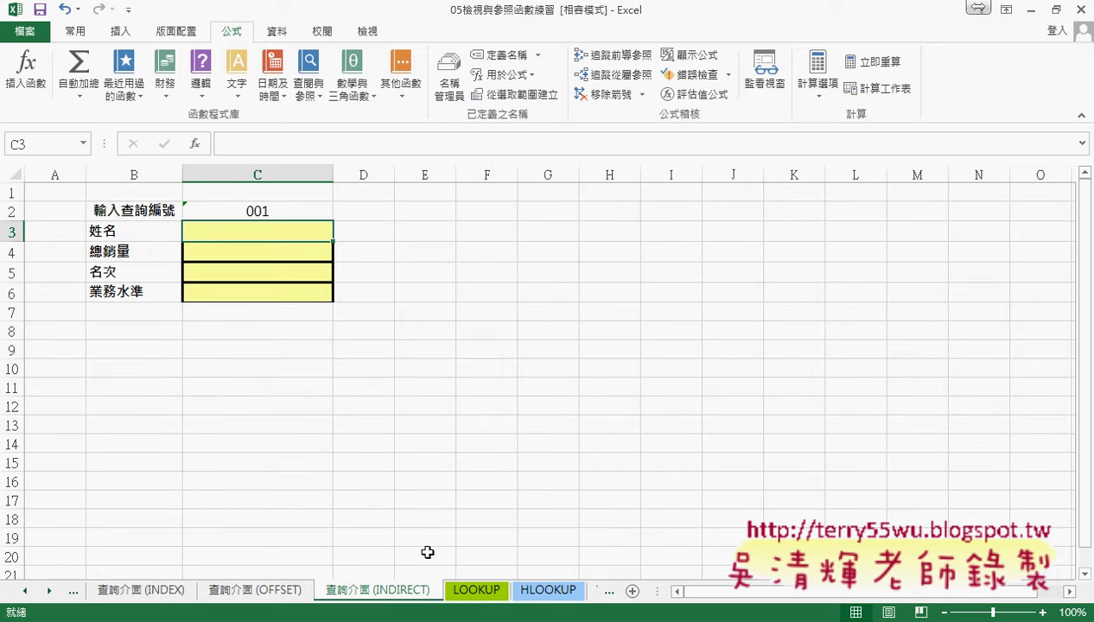
left_click(478, 592)
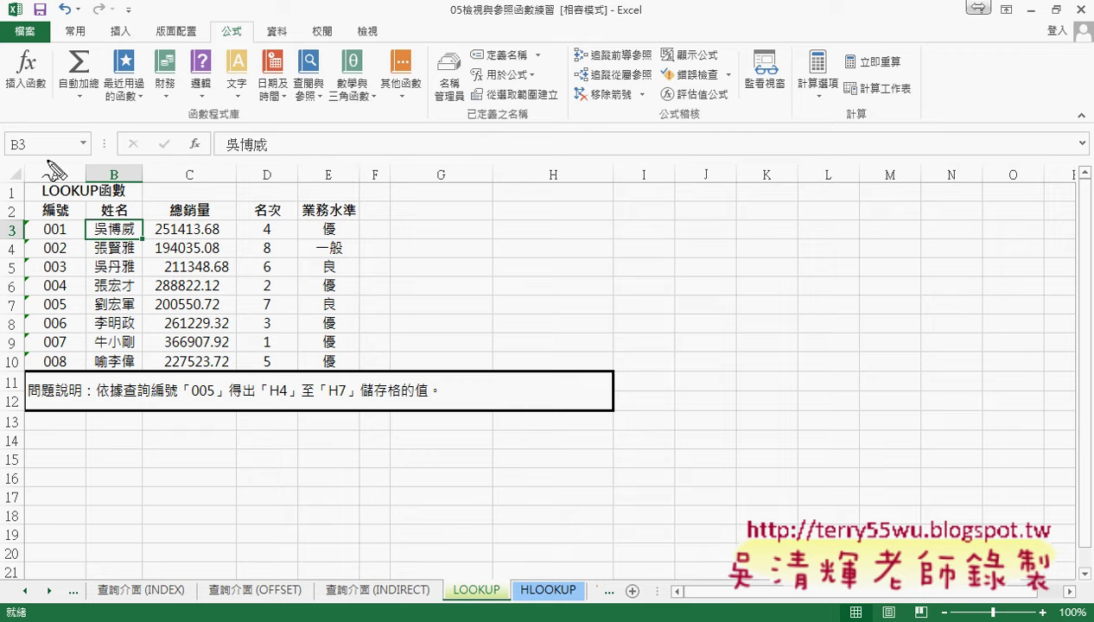
mouse_move(6, 151)
left_mouse_down()
mouse_move(11, 135)
mouse_move(26, 156)
left_mouse_up()
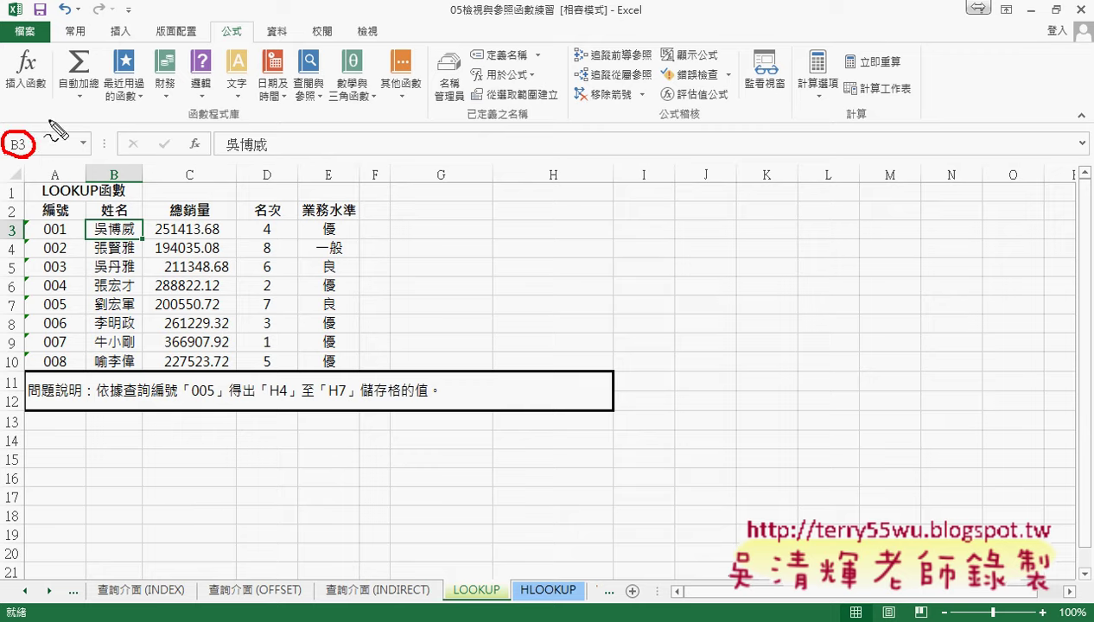
mouse_move(62, 97)
left_mouse_down()
mouse_move(35, 128)
mouse_move(52, 126)
left_mouse_up()
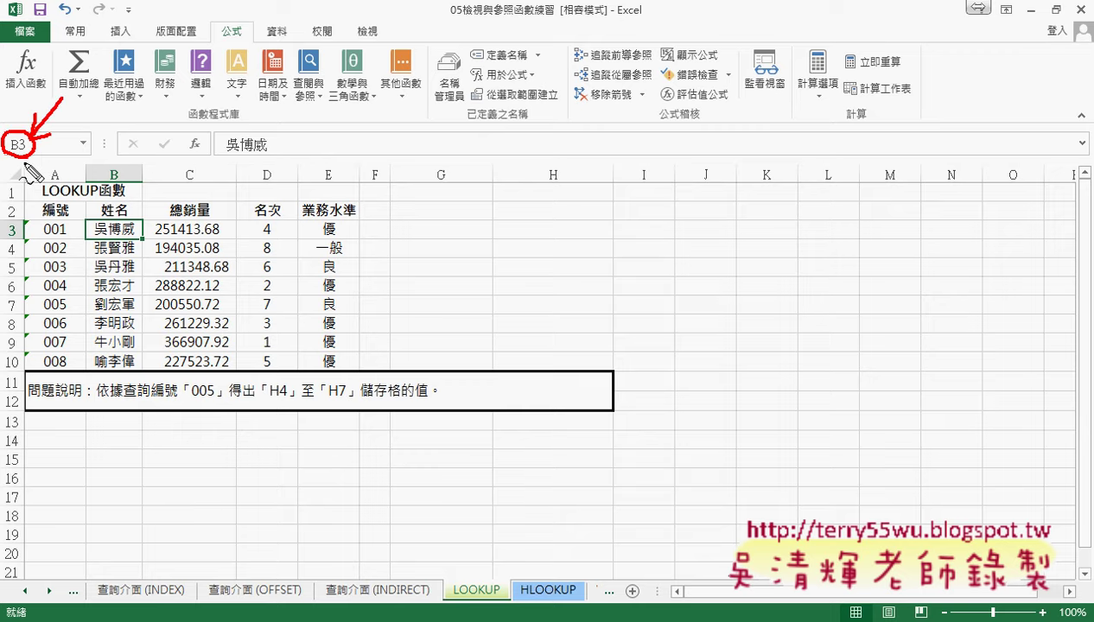
key("Escape")
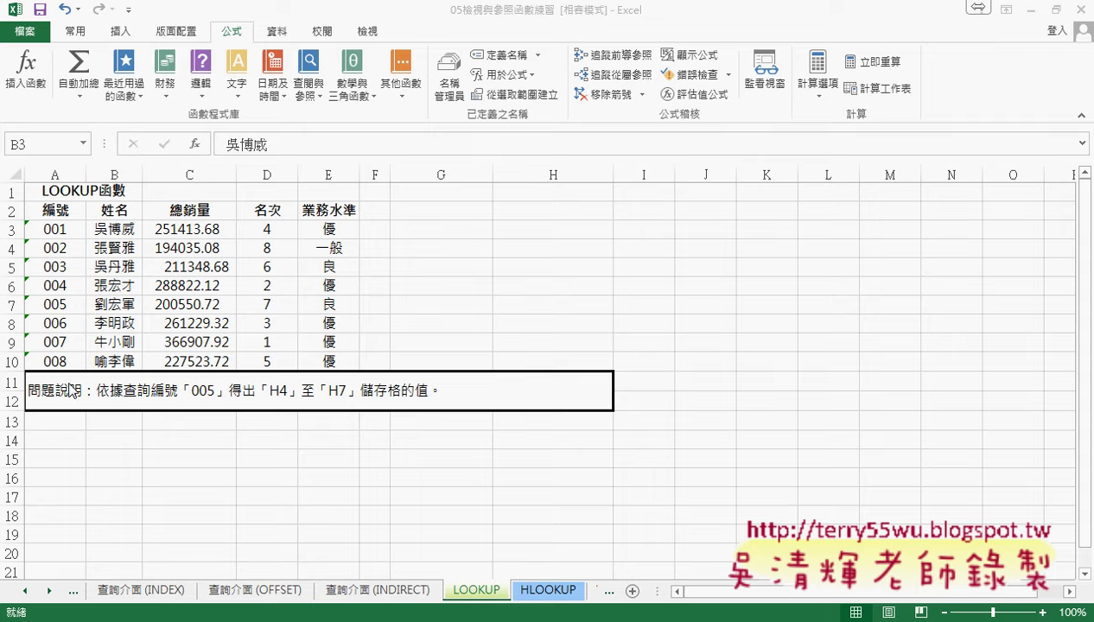
left_click(394, 591)
left_click(263, 237)
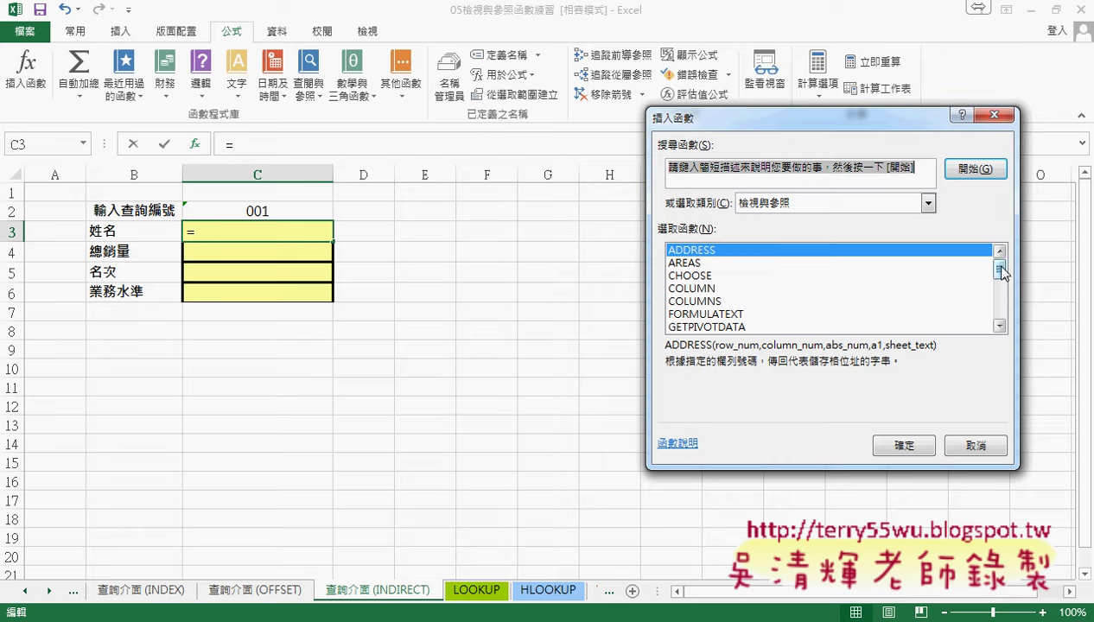
- Insert INDIRECT in C3 with Ref_text LOOKUP!B3, giving =INDIRECT(LOOKUP!B3) and a #REF! result
left_click_drag(999, 269, 998, 291)
left_click(731, 290)
double_click(731, 289)
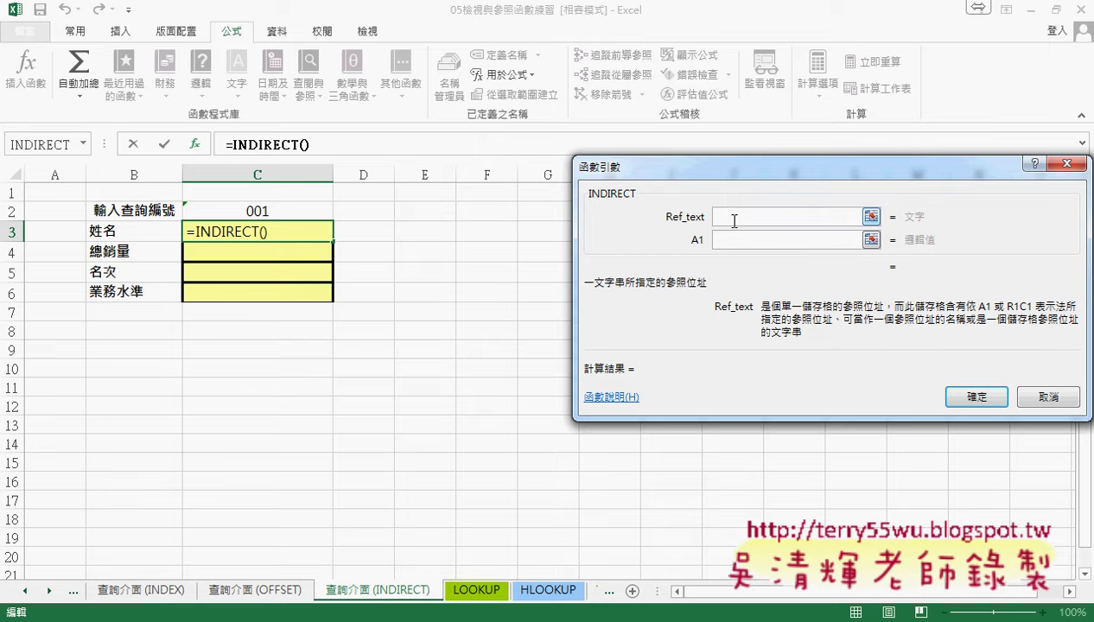
left_click(475, 590)
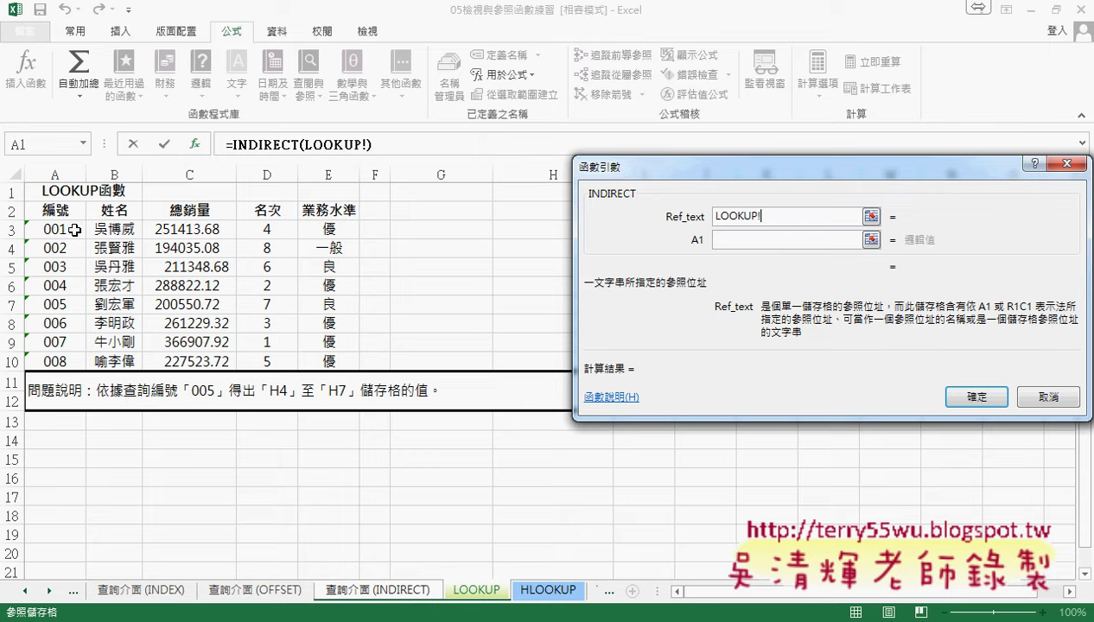
left_click(114, 230)
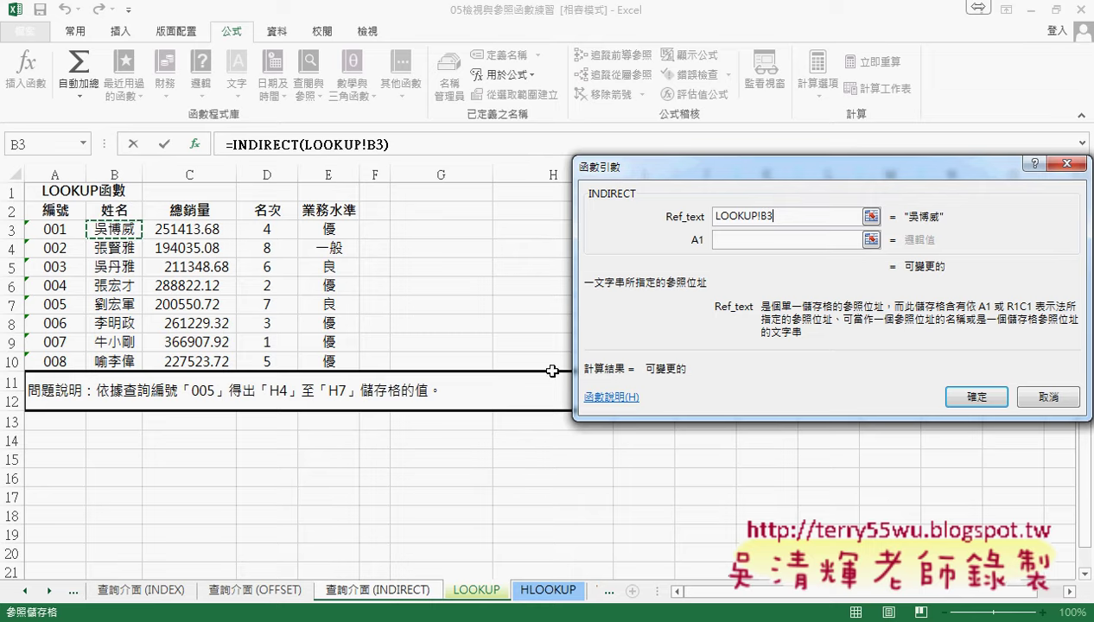
left_click(746, 241)
left_click(800, 220)
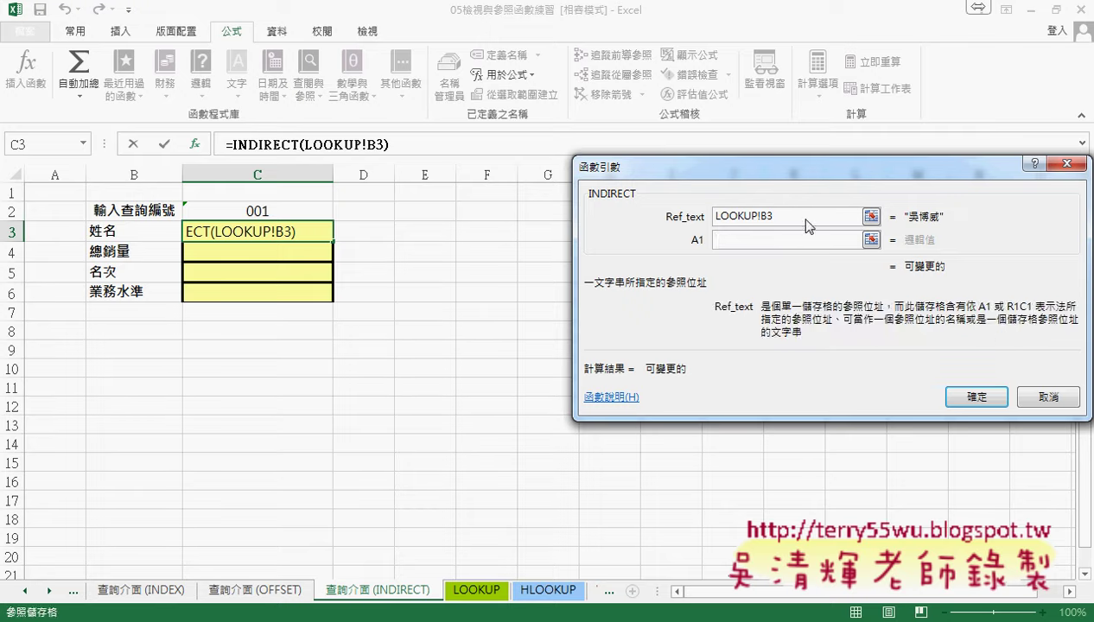
left_click(782, 236)
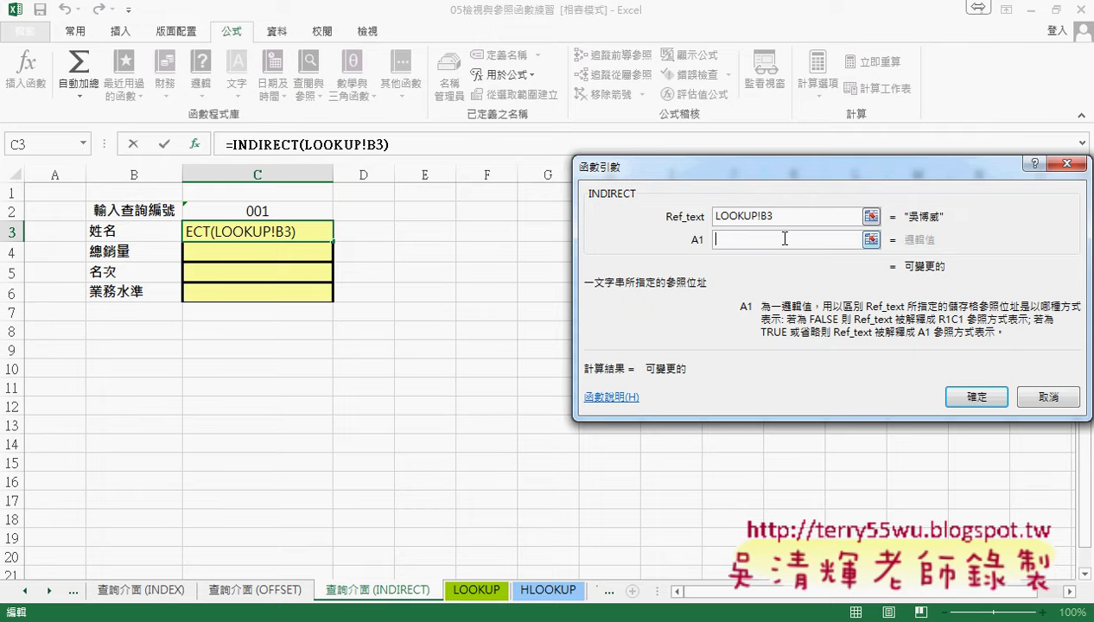
left_click(977, 406)
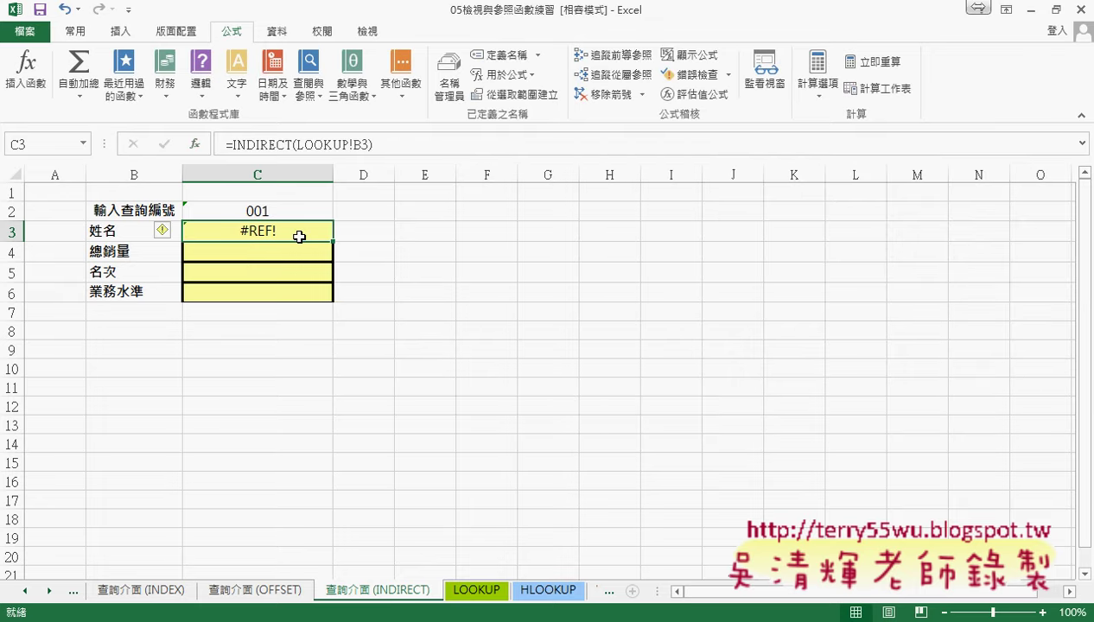
- Quote the reference so C3 reads =INDIRECT("LOOKUP!B3") and shows the first employee's name
left_click(256, 144)
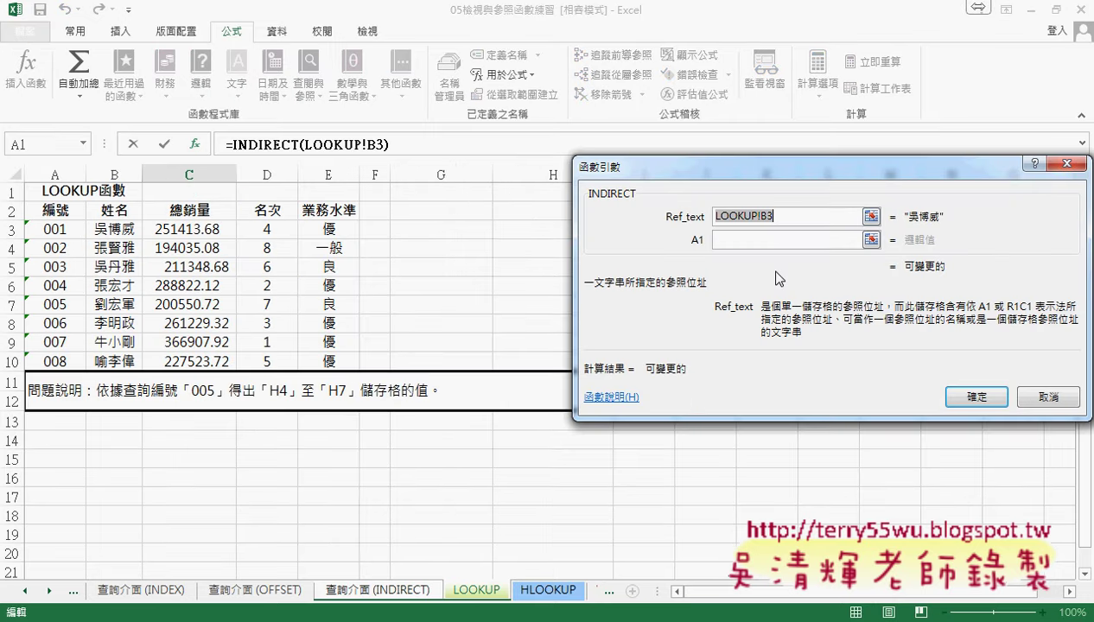
left_click(740, 239)
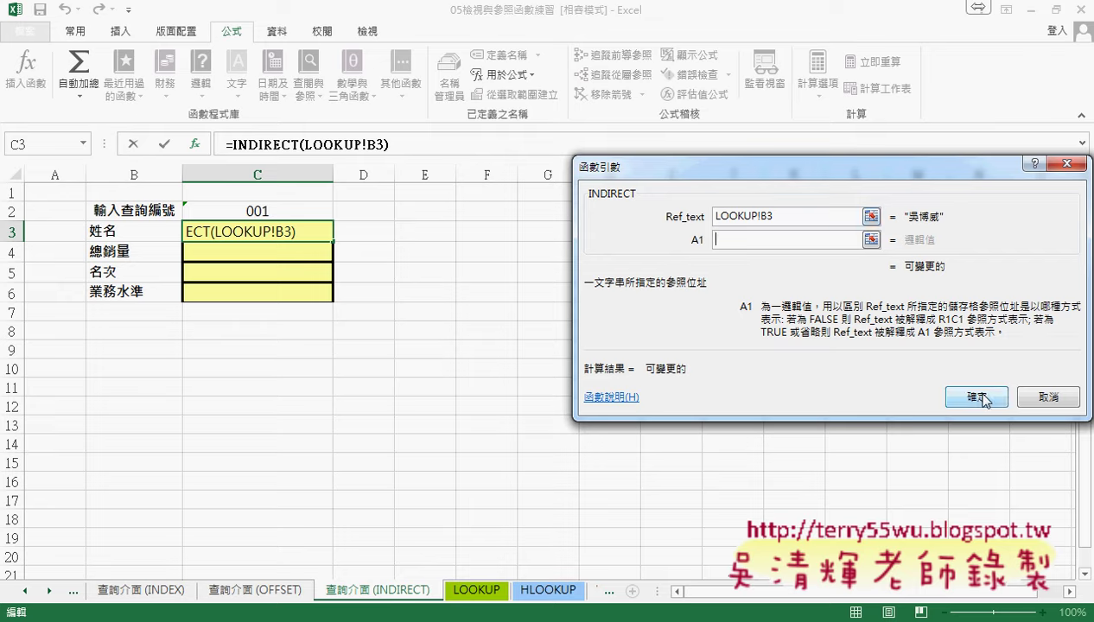
left_click(716, 217)
type("\"")
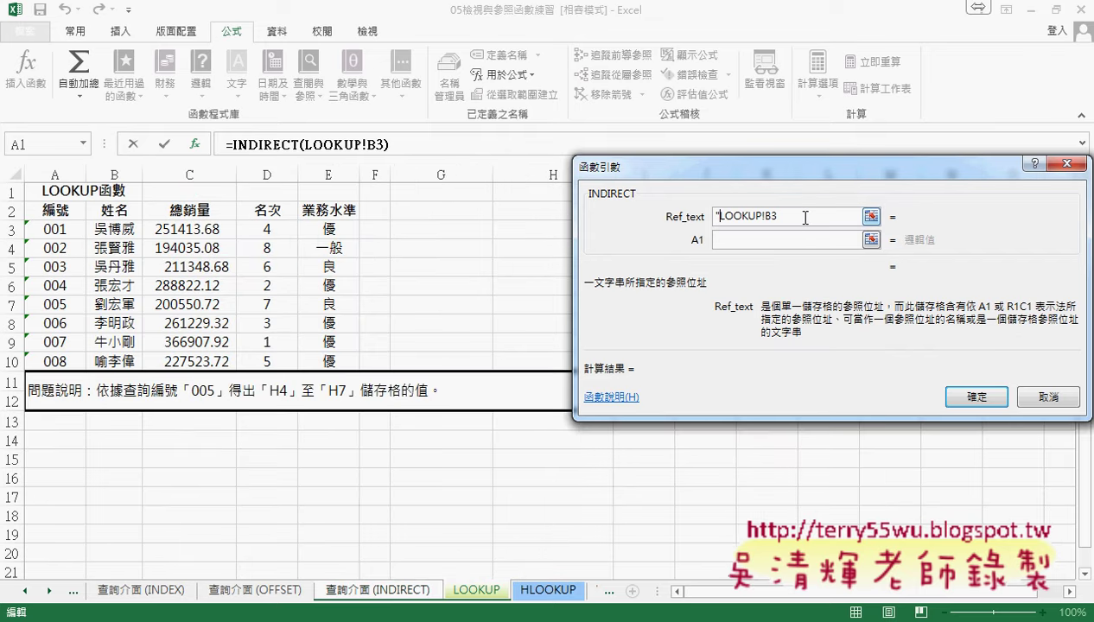
type("\"")
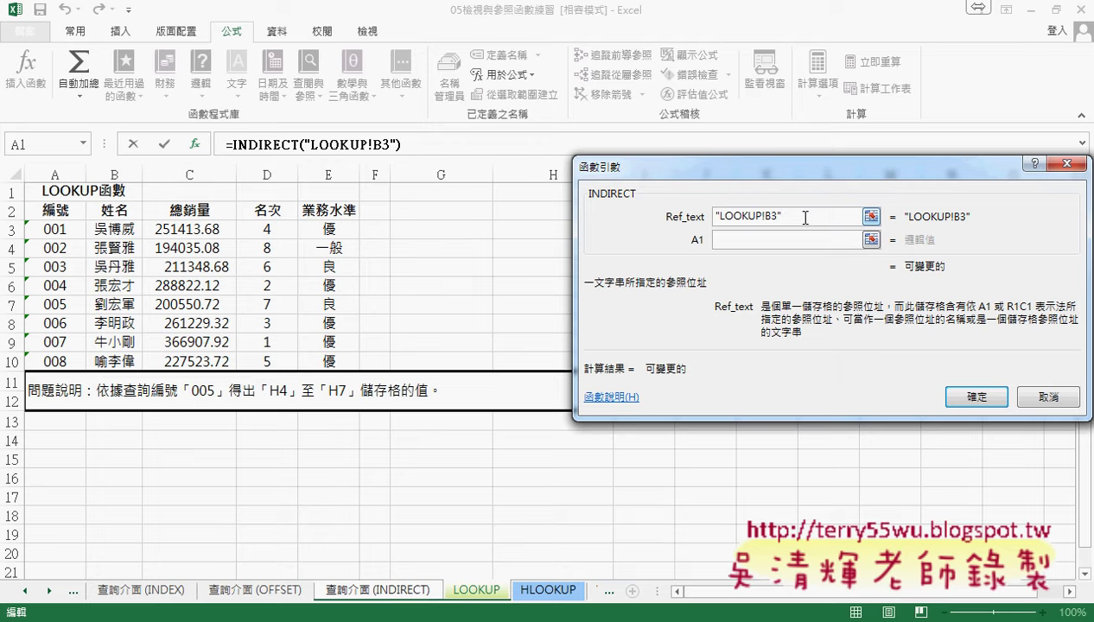
left_click(968, 402)
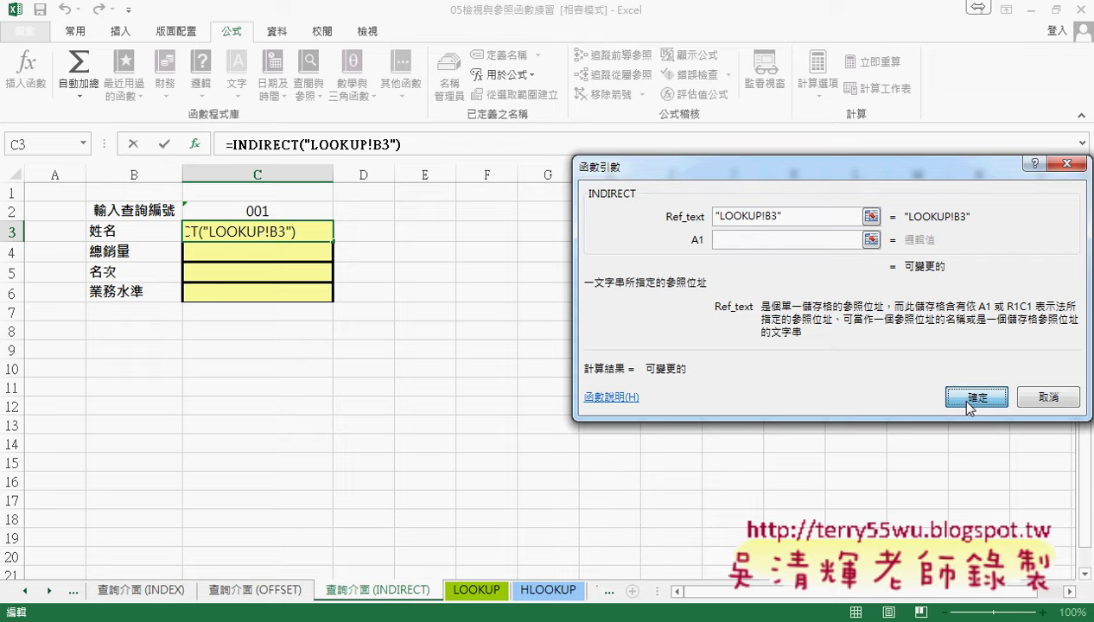
left_click(968, 399)
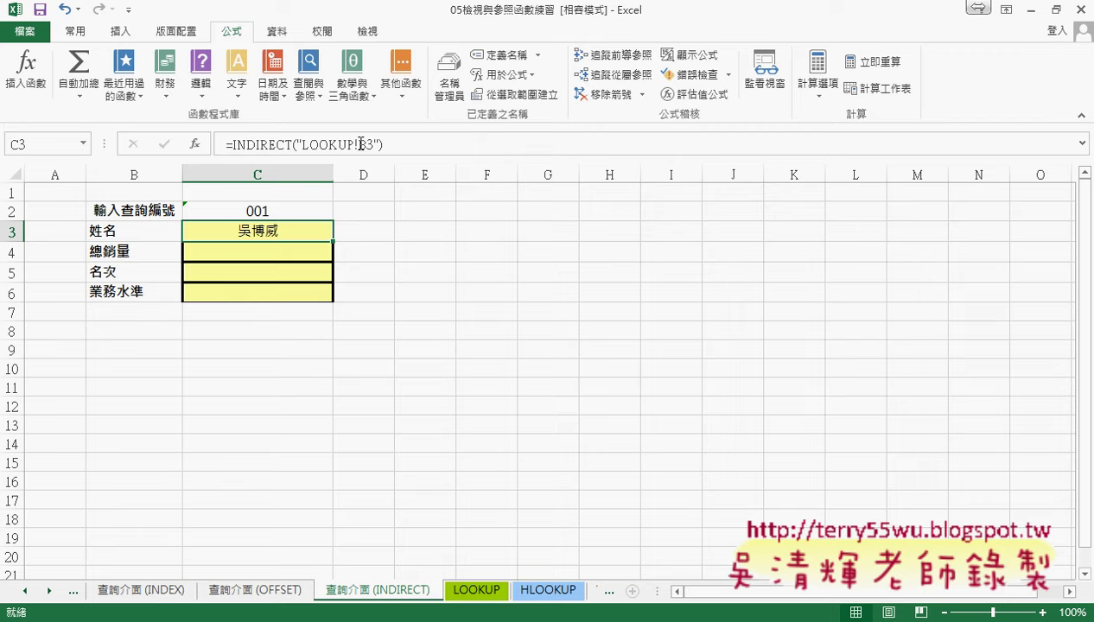
- Place the cursor at the row number 3 in C3's formula for editing
left_click(371, 144)
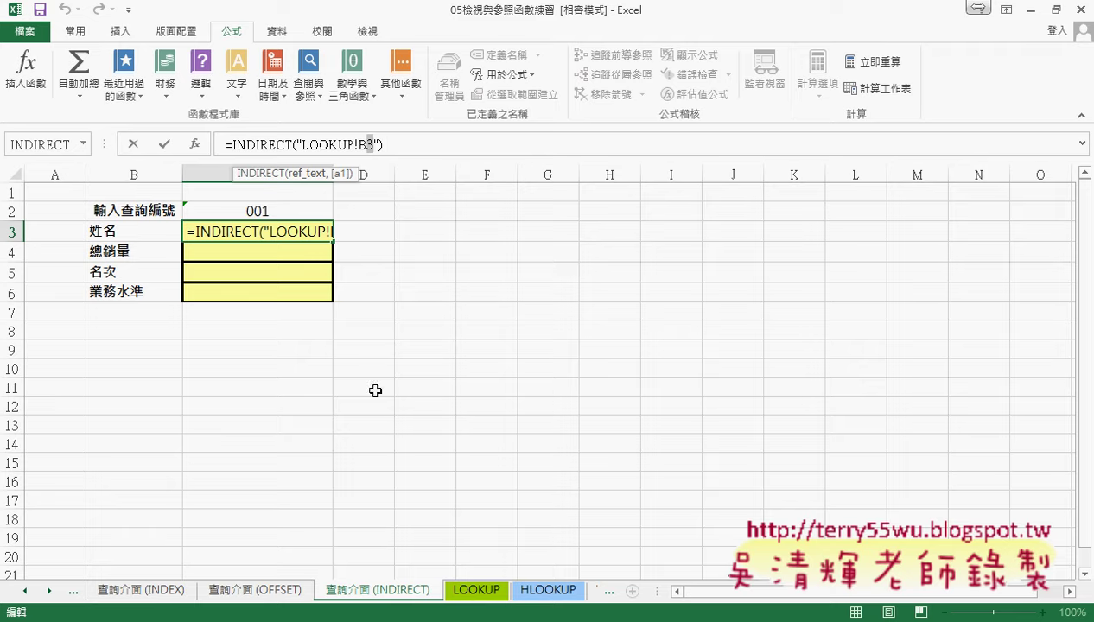
left_click(134, 144)
left_click(368, 144)
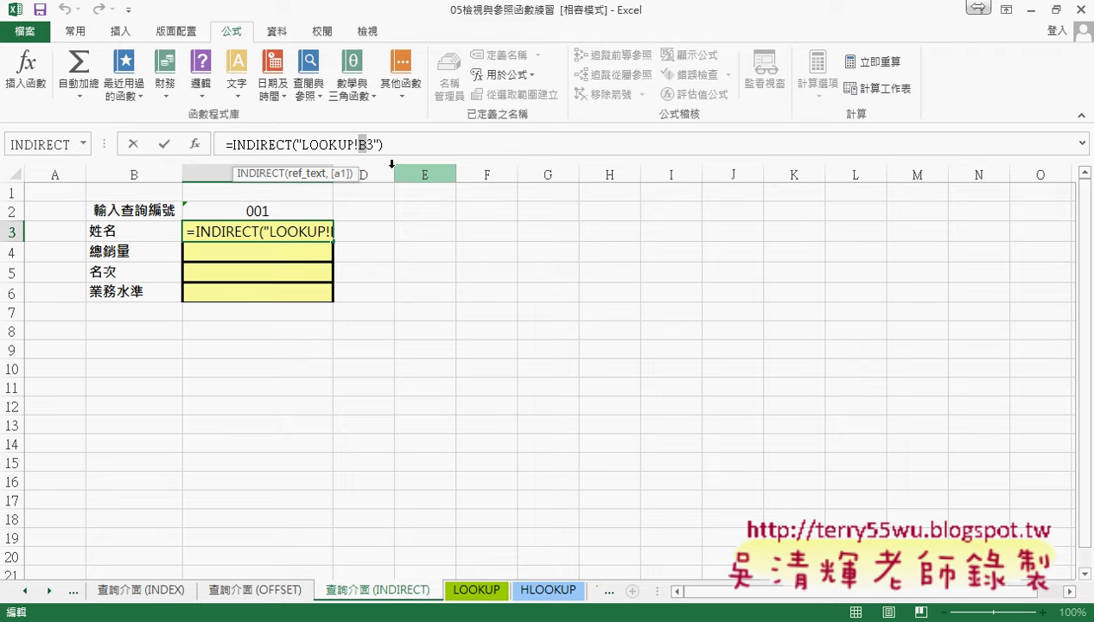
left_click_drag(365, 144, 372, 145)
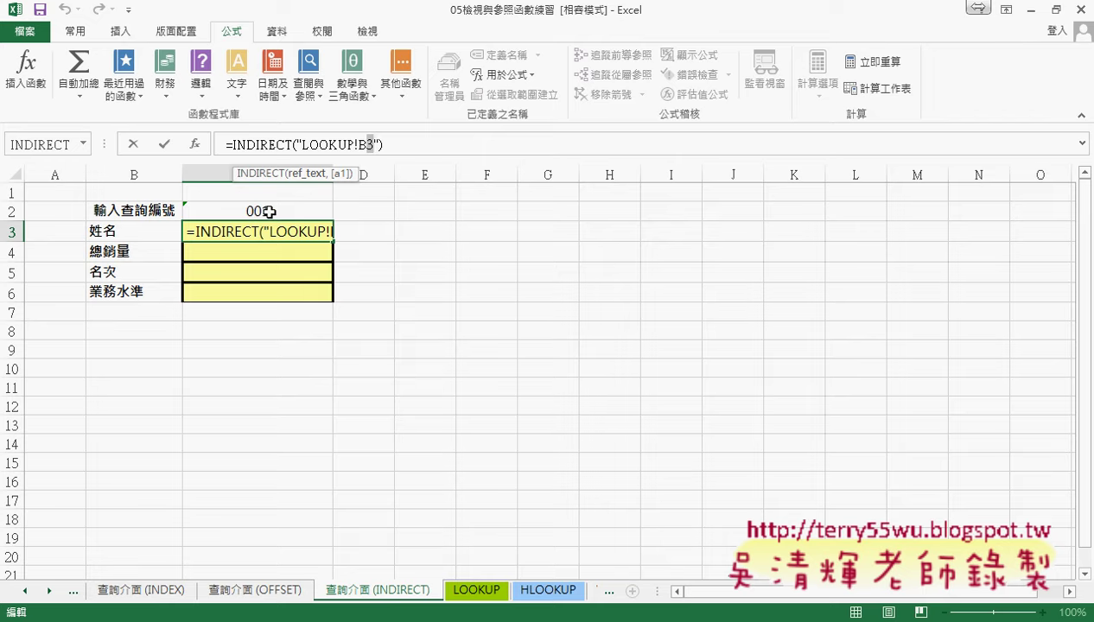
left_click(132, 144)
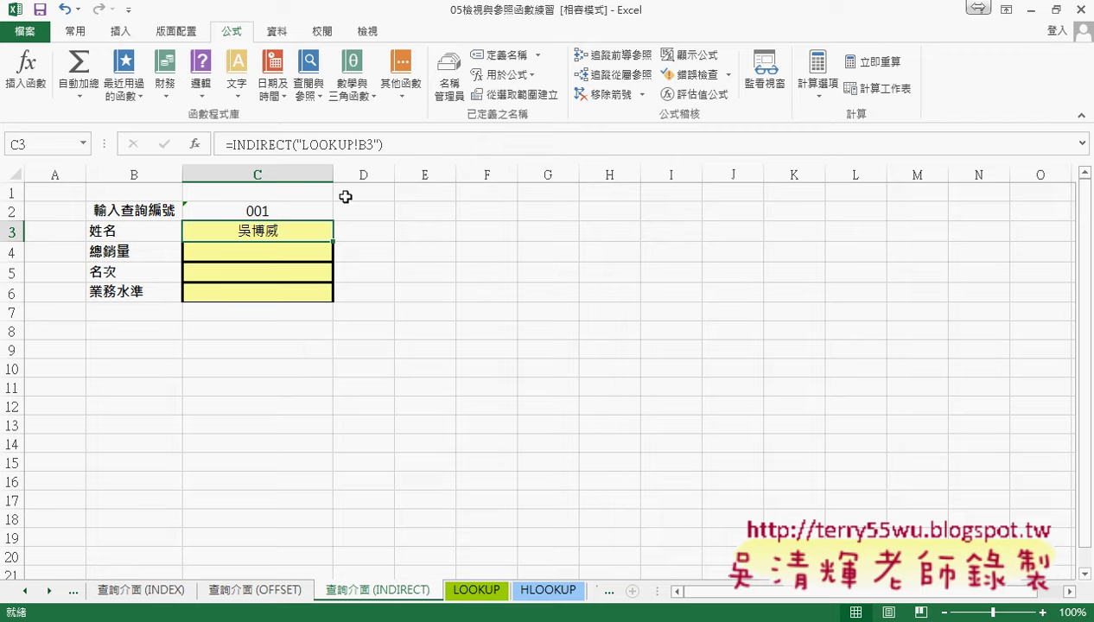
left_click(371, 144)
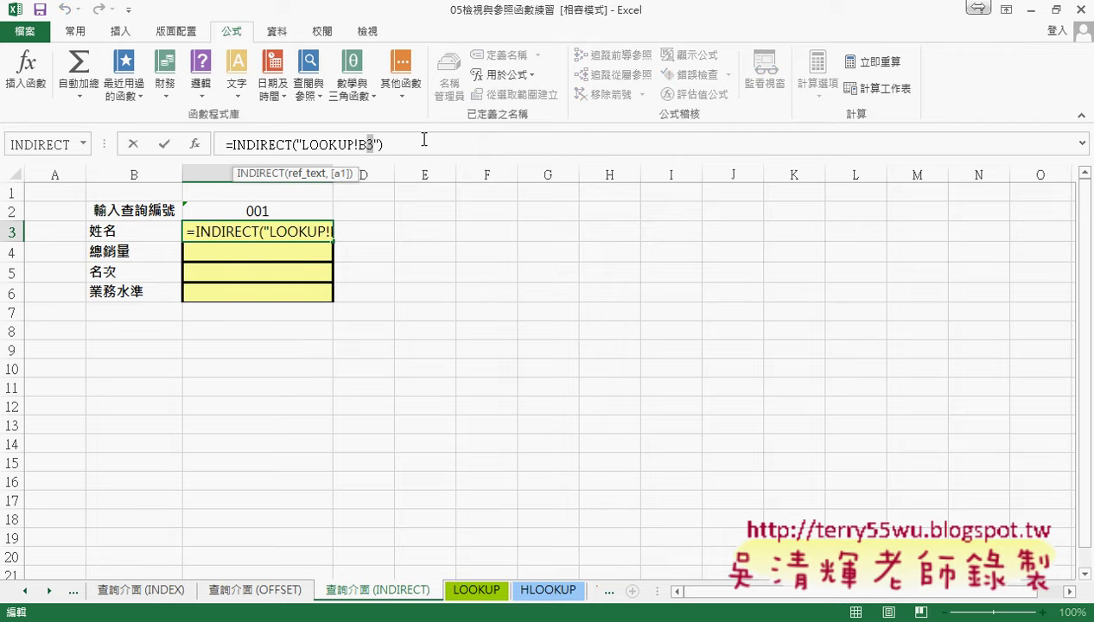
- Replace the fixed row 3 with &C2+2, making C3 =INDIRECT("LOOKUP!B"&C2+2) for ID 001
key("Delete")
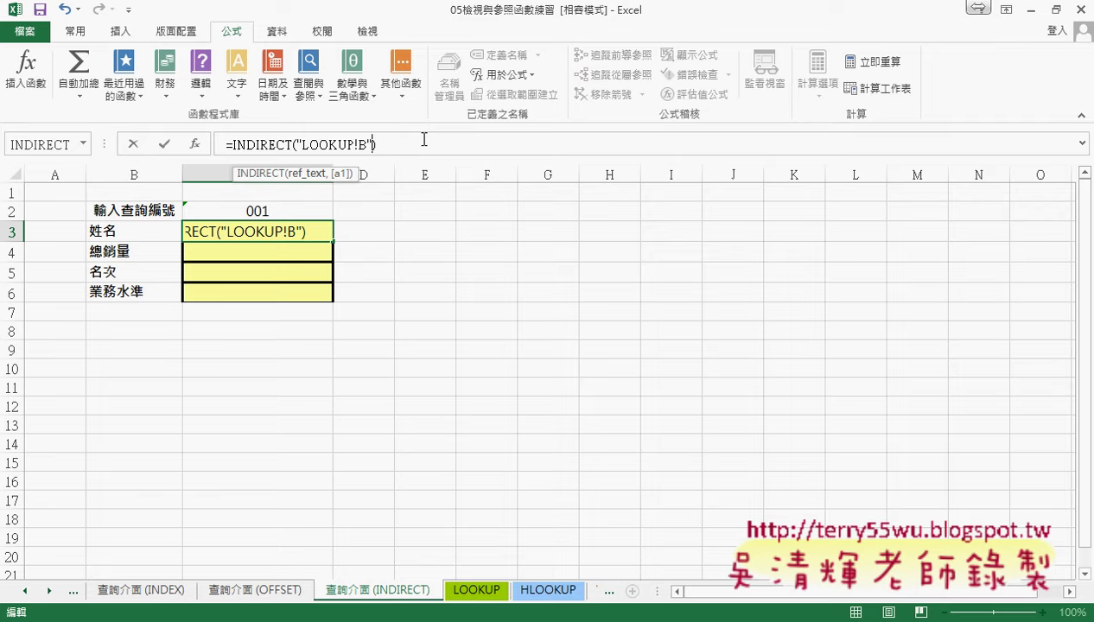
type("&")
left_click(271, 212)
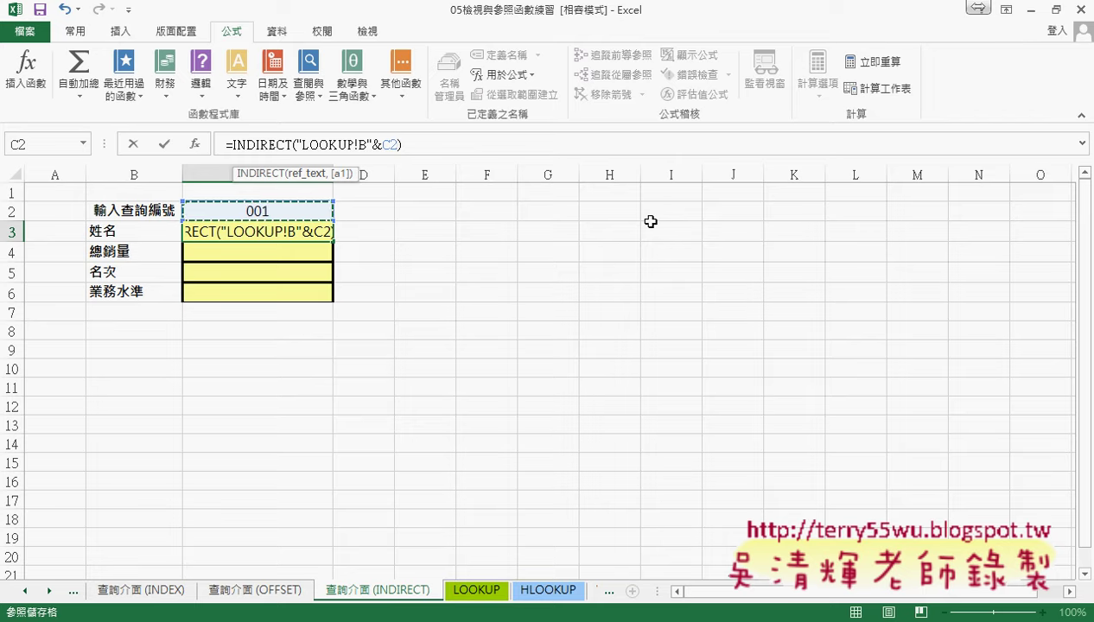
type("+")
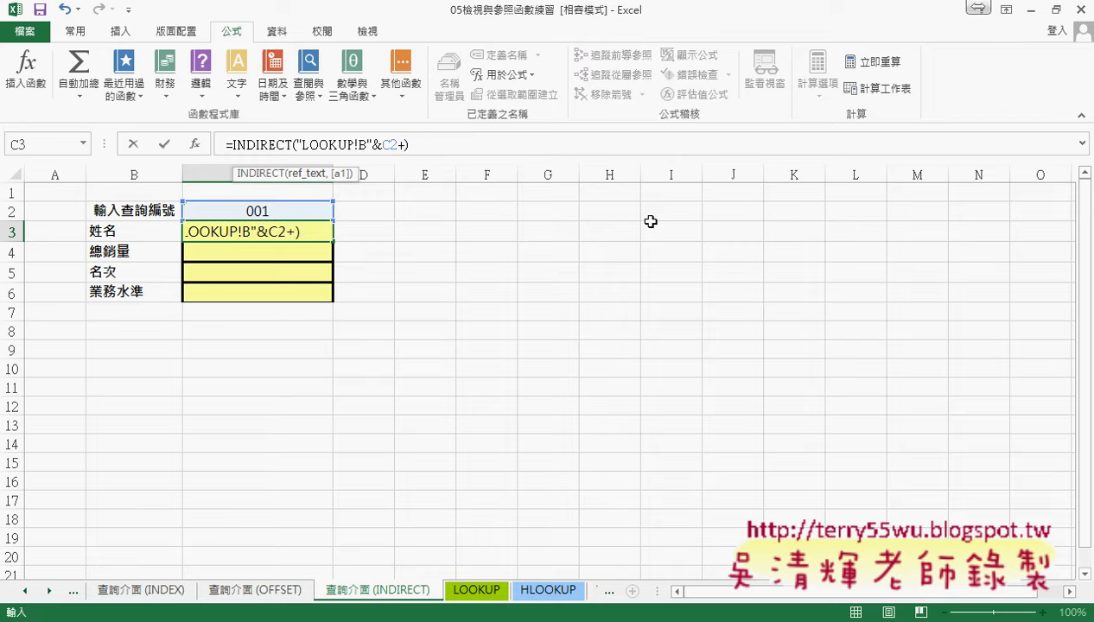
type("2")
left_click_drag(383, 144, 412, 145)
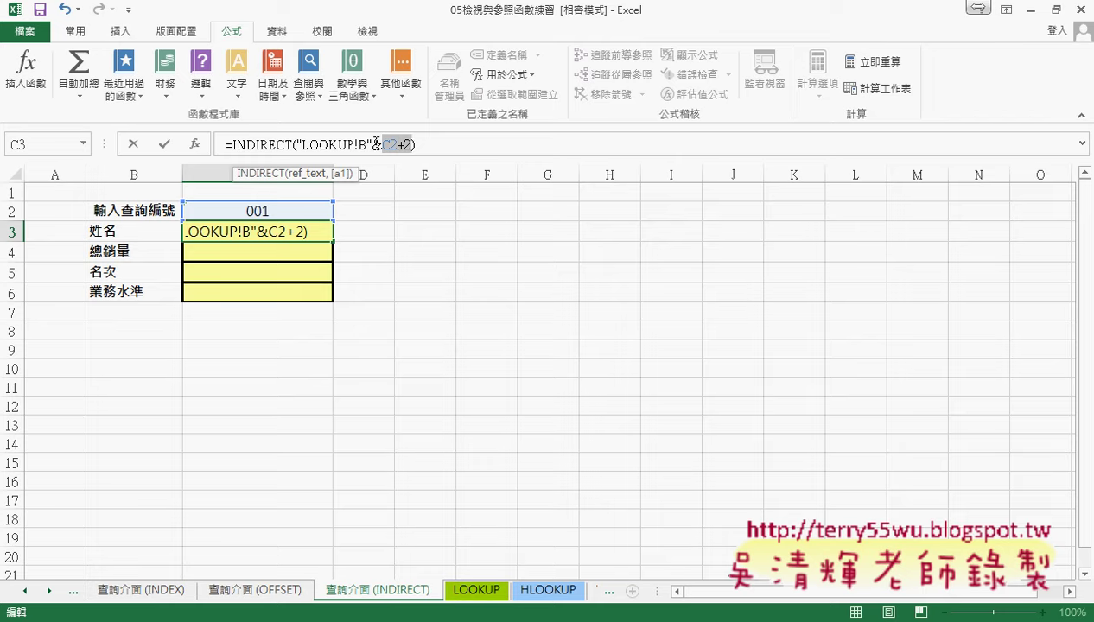
left_click(167, 147)
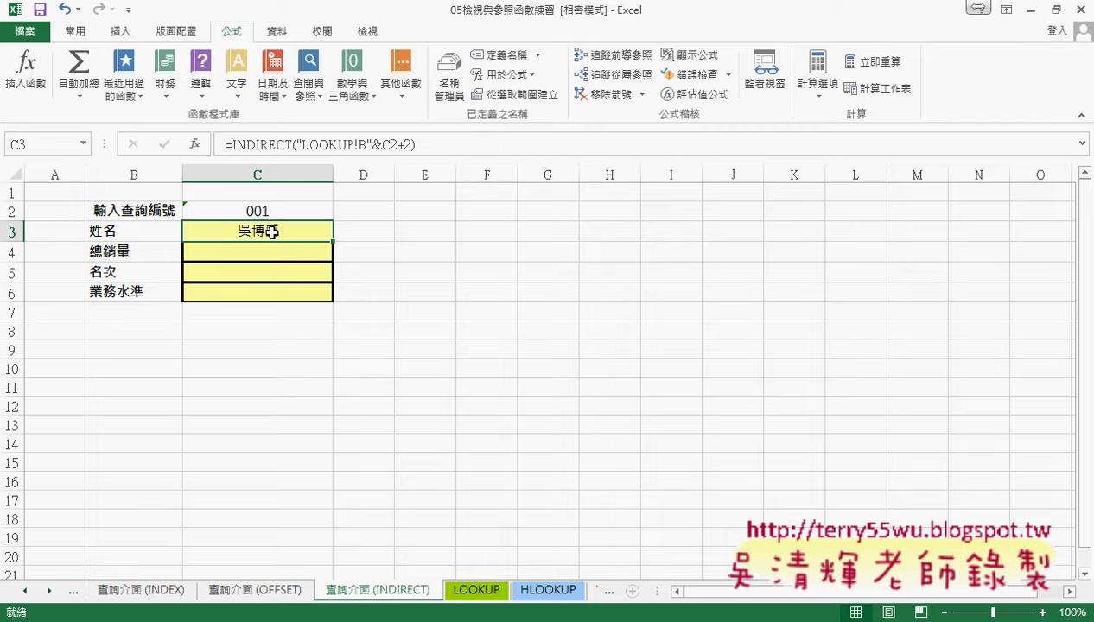
left_click(277, 207)
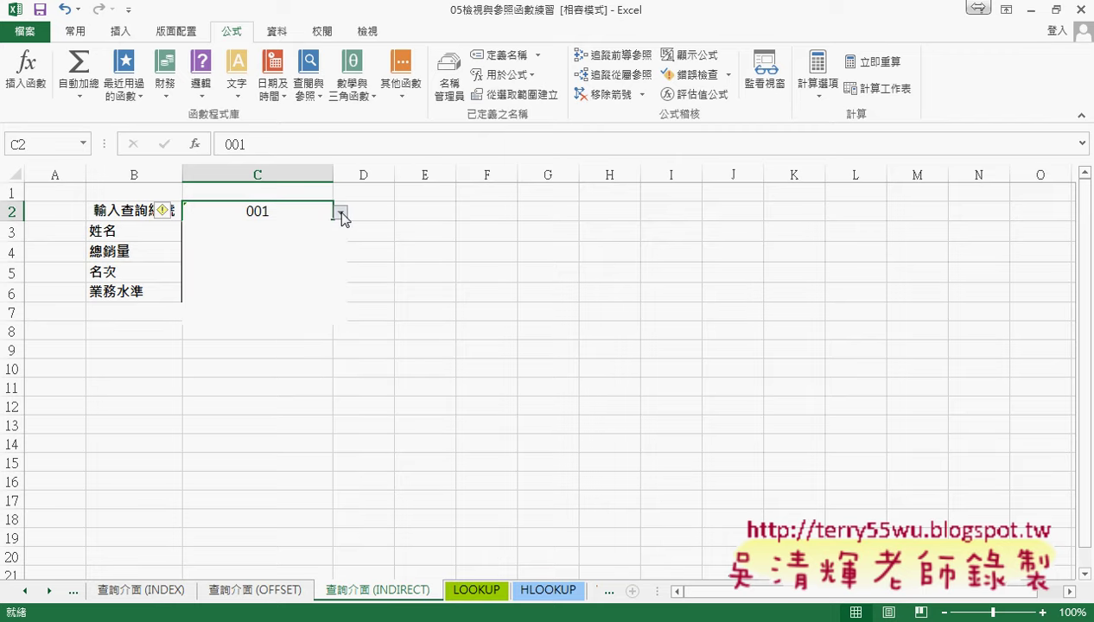
- Switch the query ID in C2 to 002, then 005, and verify C3's name against the LOOKUP sheet
left_click(341, 212)
left_click(285, 236)
left_click(341, 212)
left_click(321, 261)
left_click(341, 212)
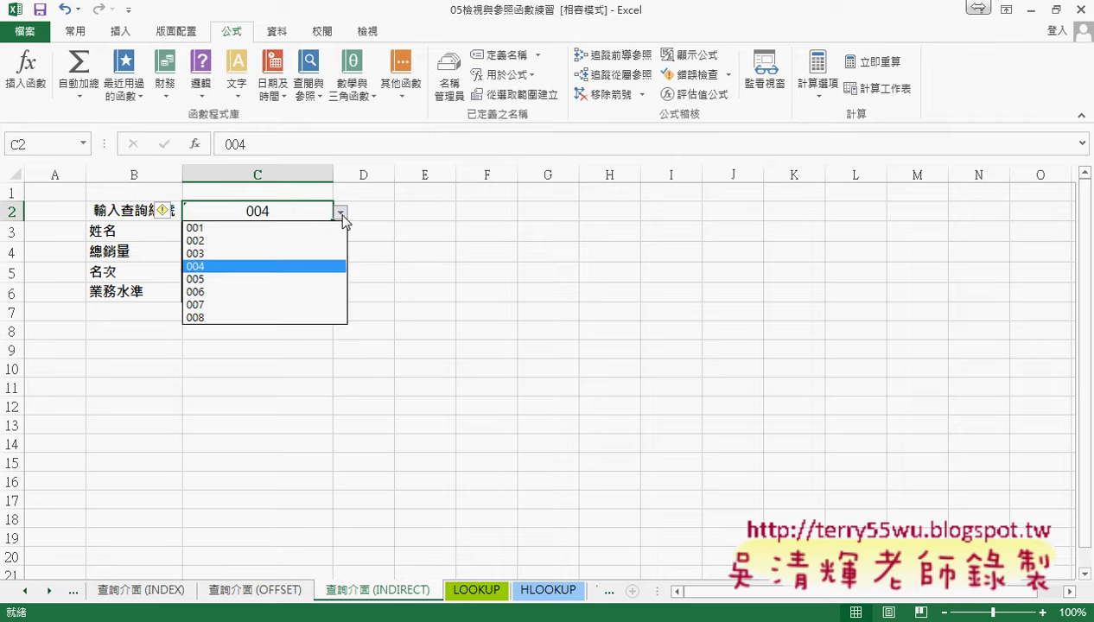
left_click(322, 279)
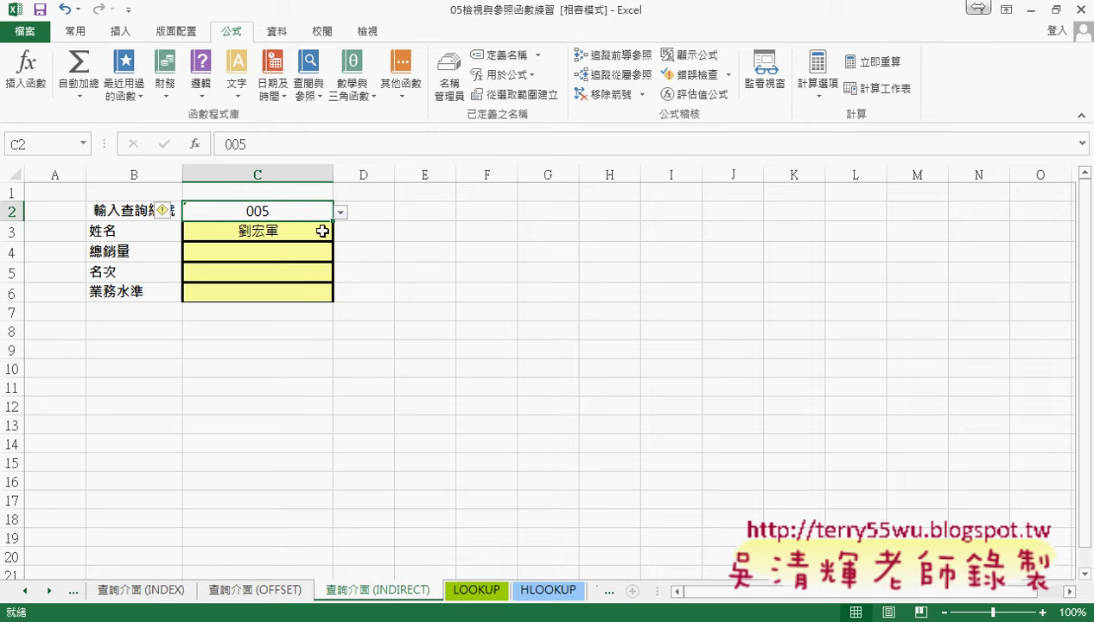
left_click(480, 591)
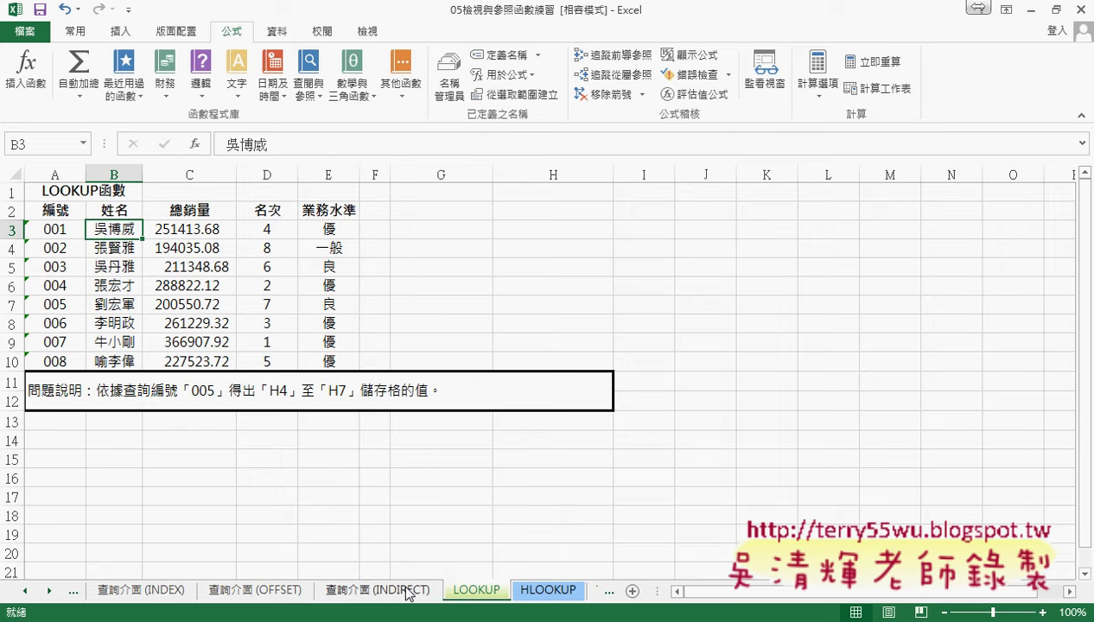
left_click(403, 589)
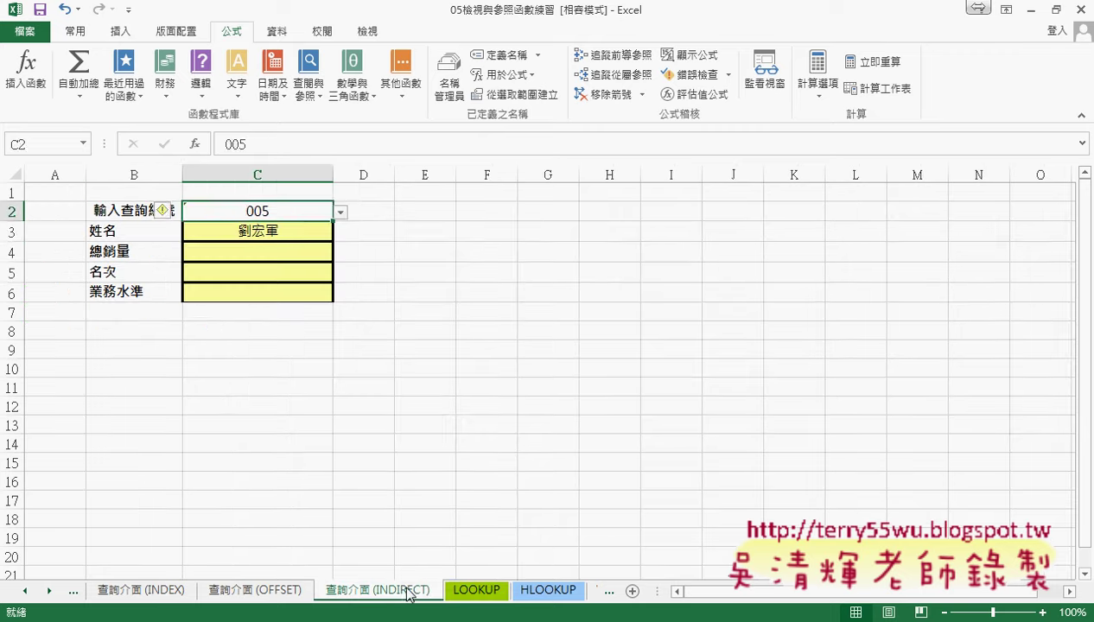
left_click(296, 234)
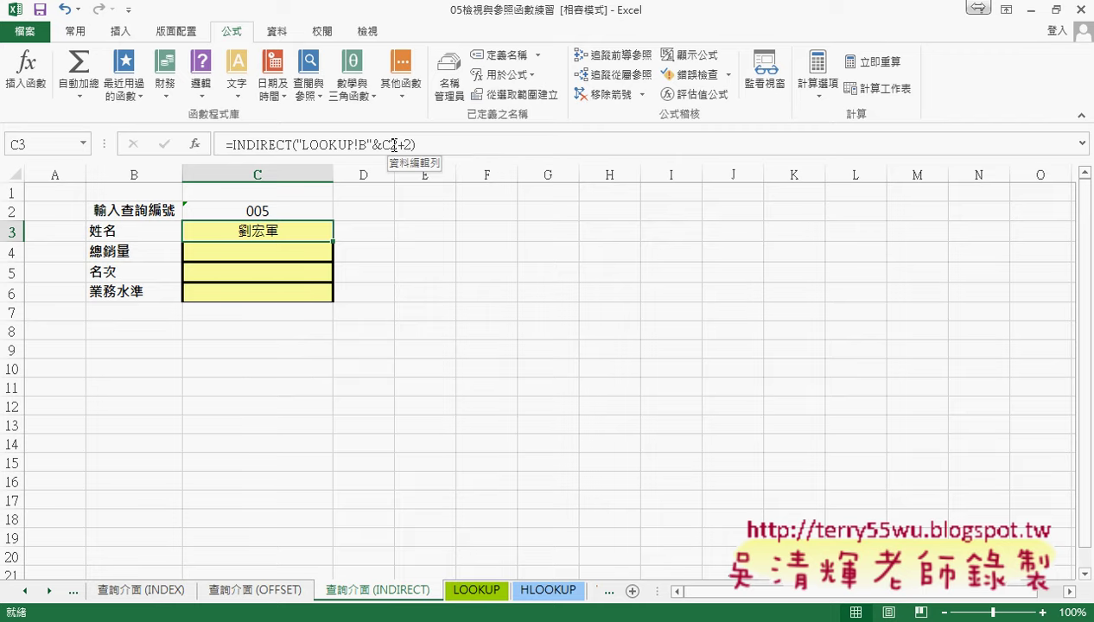
left_click(363, 144)
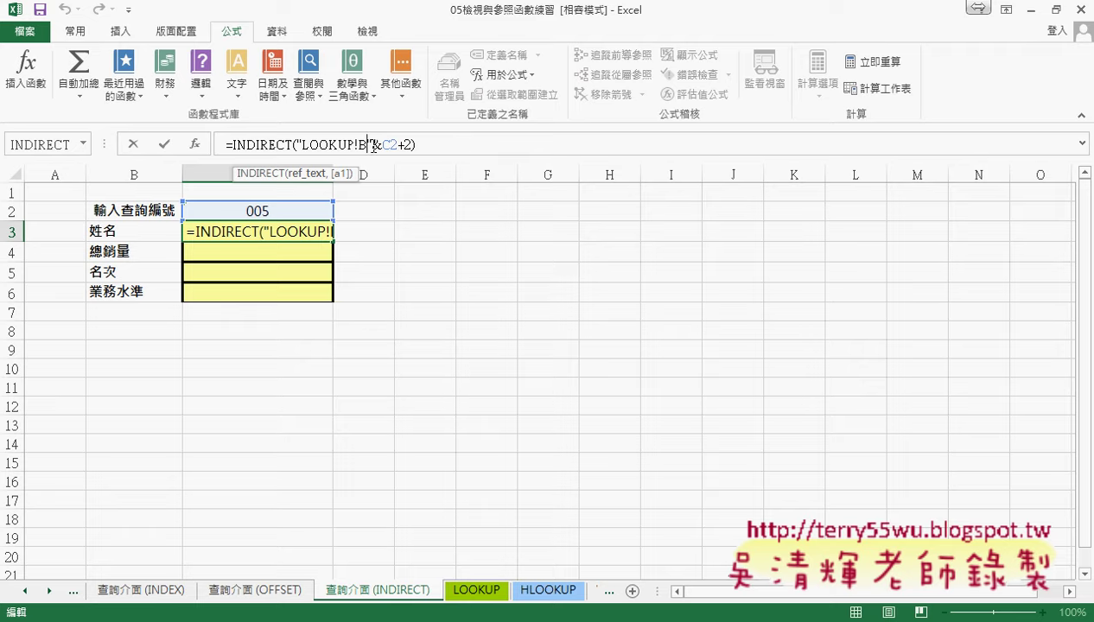
- Trim C3's formula to =INDIRECT("LOOKUP!B") to demonstrate the resulting error
left_click_drag(372, 144, 411, 145)
key("BackSpace")
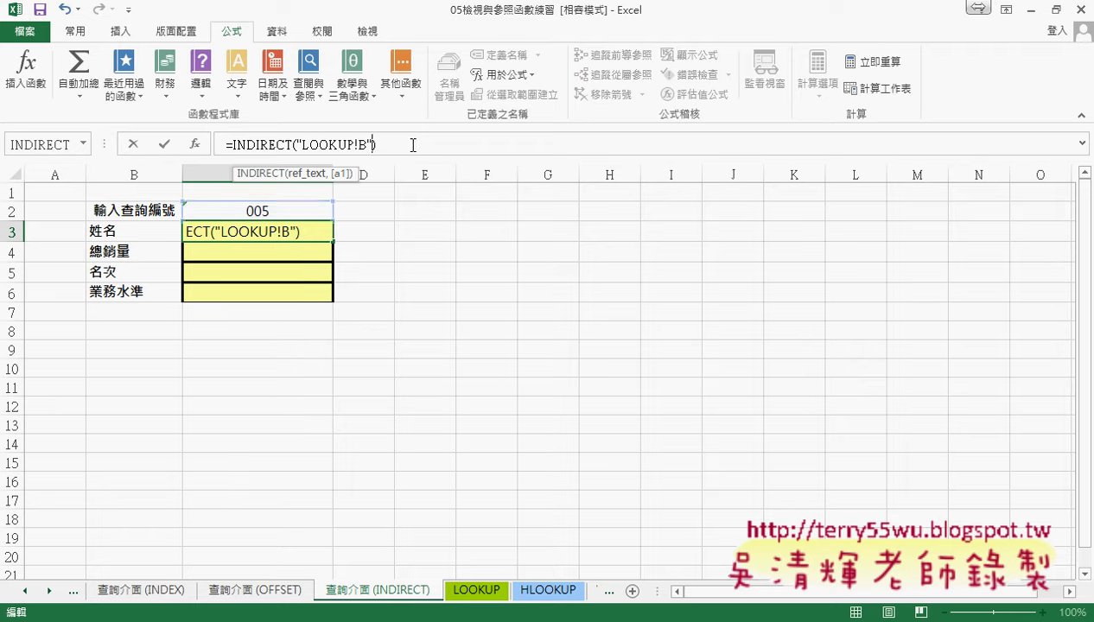
key("Left")
type("3")
key("BackSpace")
key("Right")
left_click(278, 218)
left_click(306, 227)
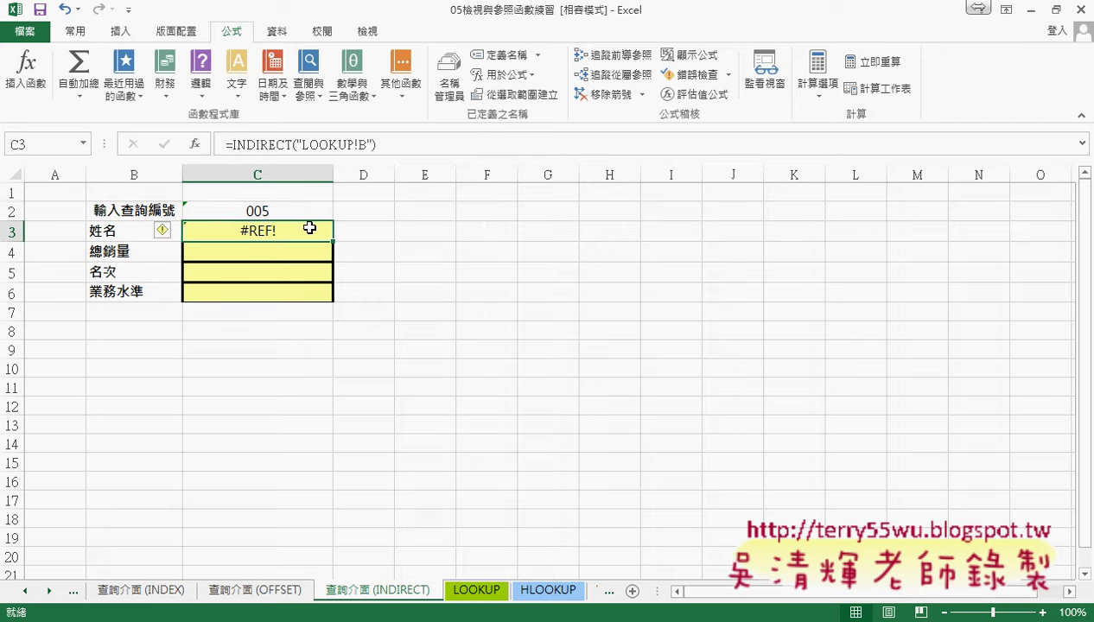
- Rebuild C3 as =INDIRECT("LOOKUP!B"&C2+2), returning employee 005's name again
left_click(373, 144)
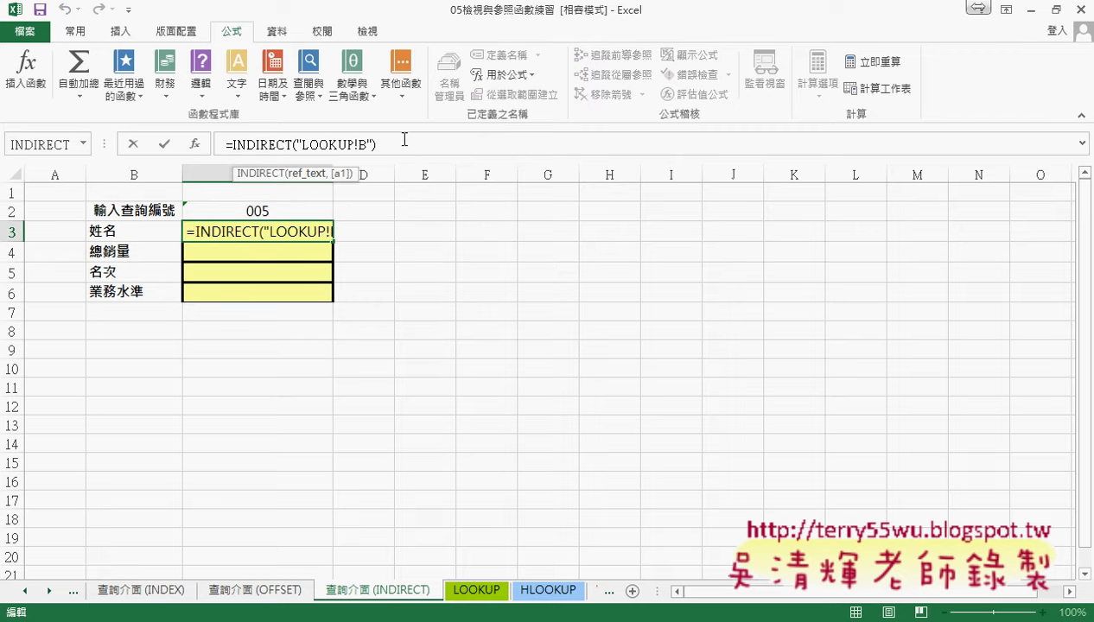
type("&")
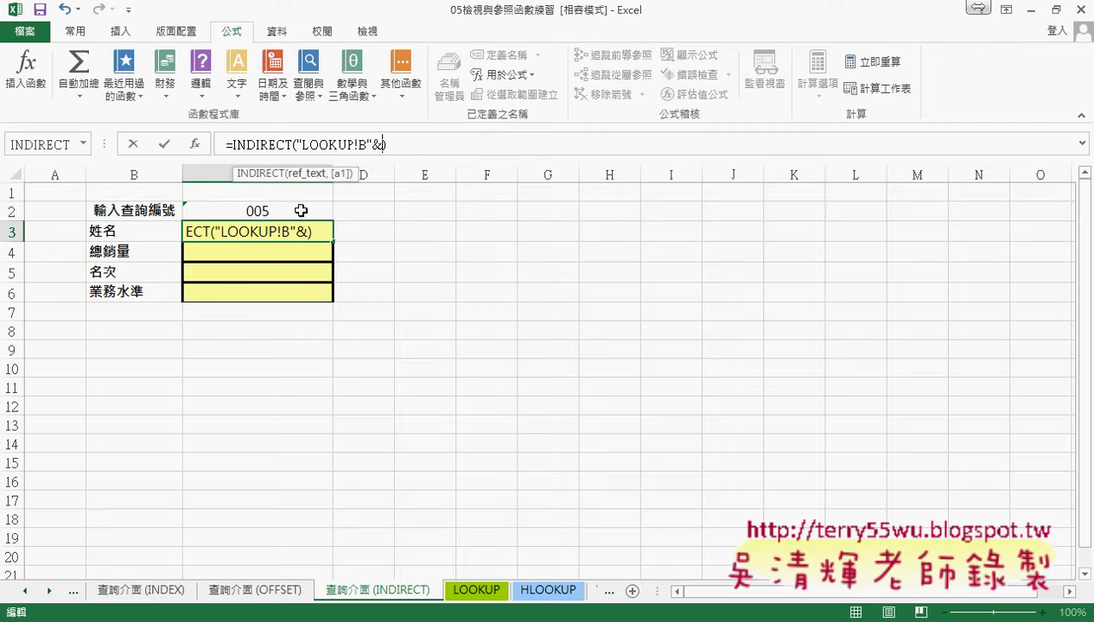
left_click(301, 210)
type("+2")
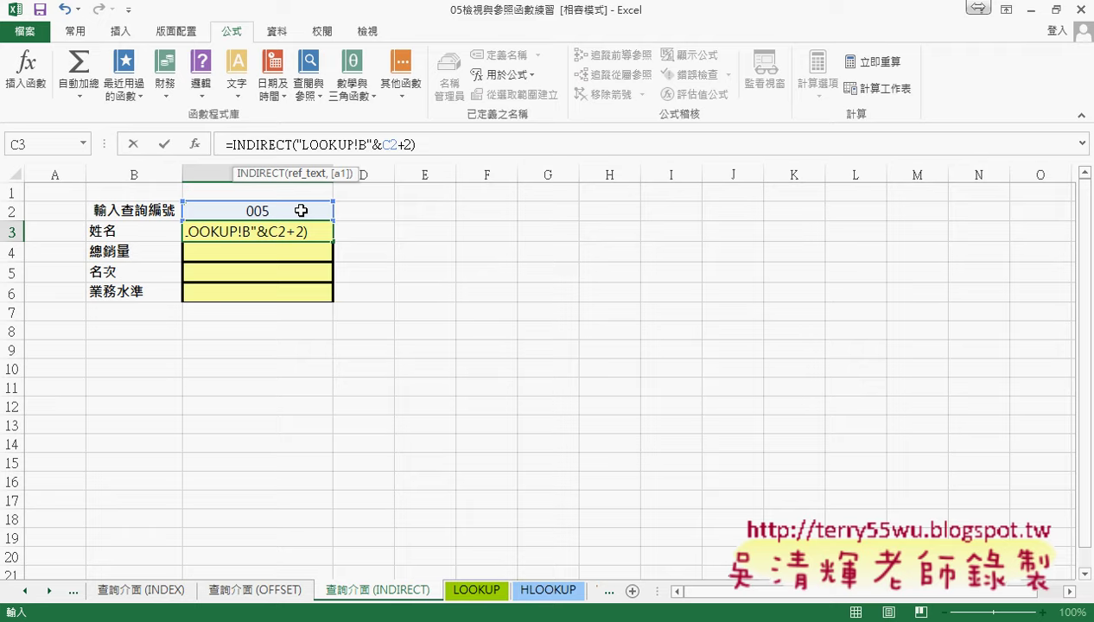
left_click(164, 144)
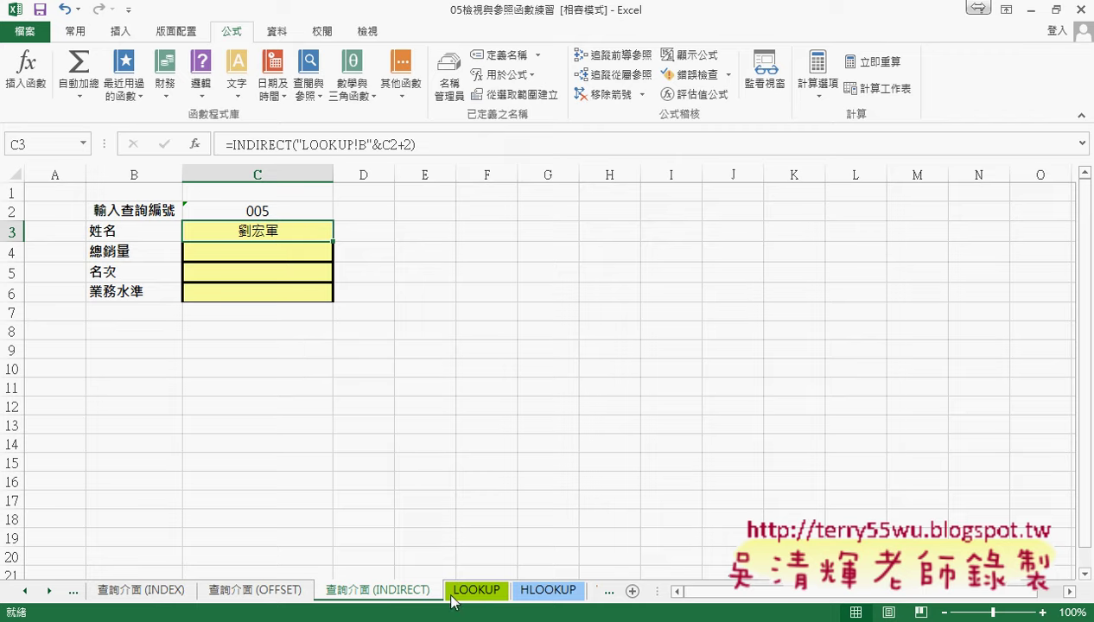
left_click(362, 144)
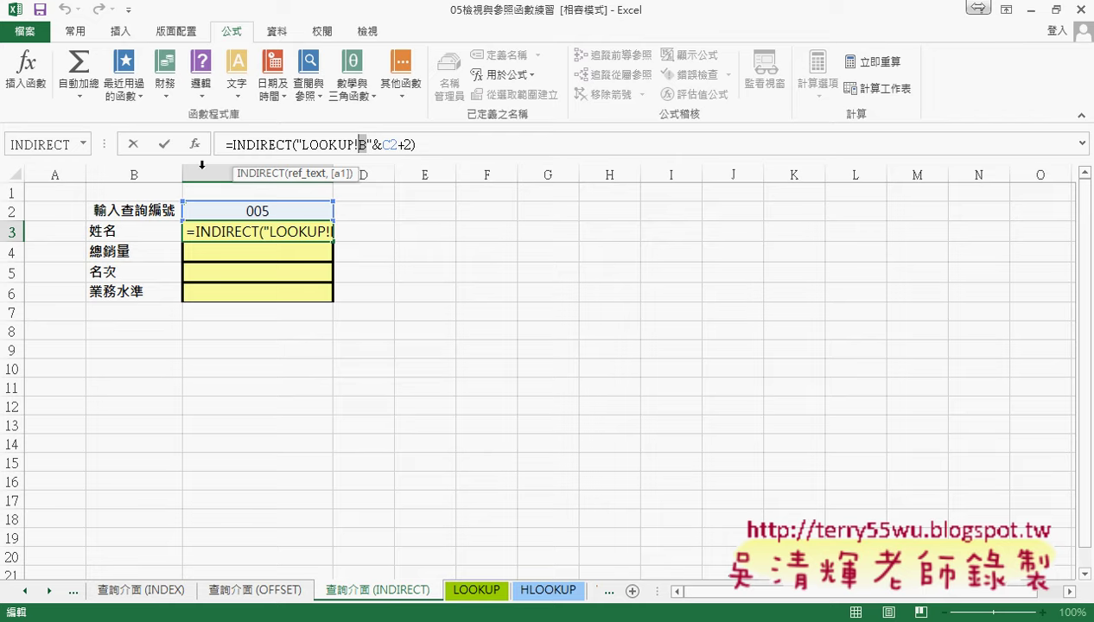
left_click(133, 145)
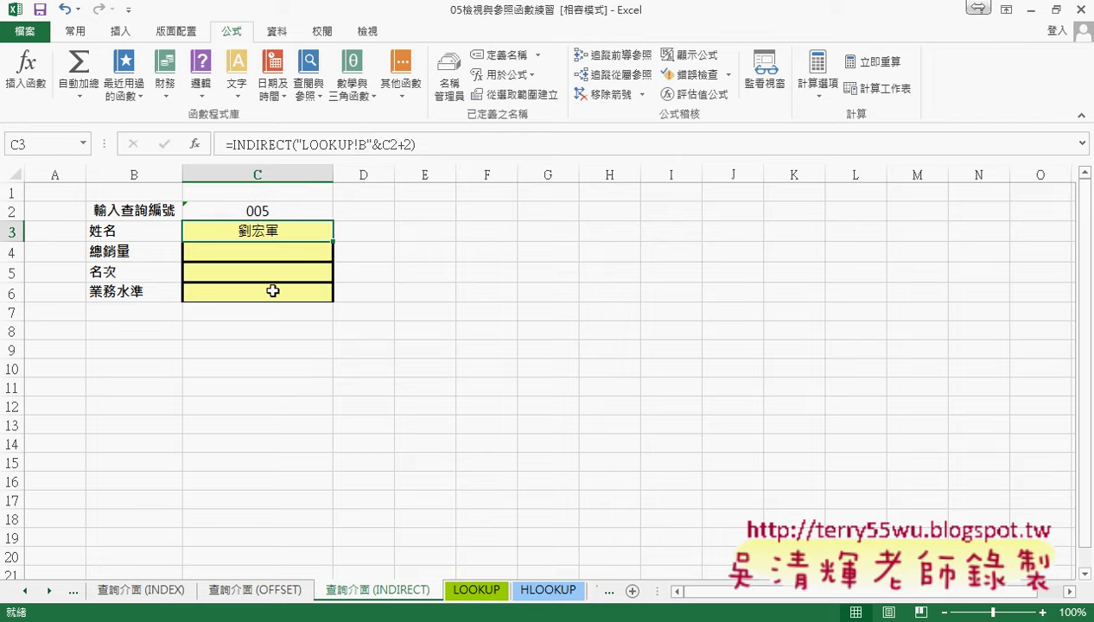
left_click(476, 595)
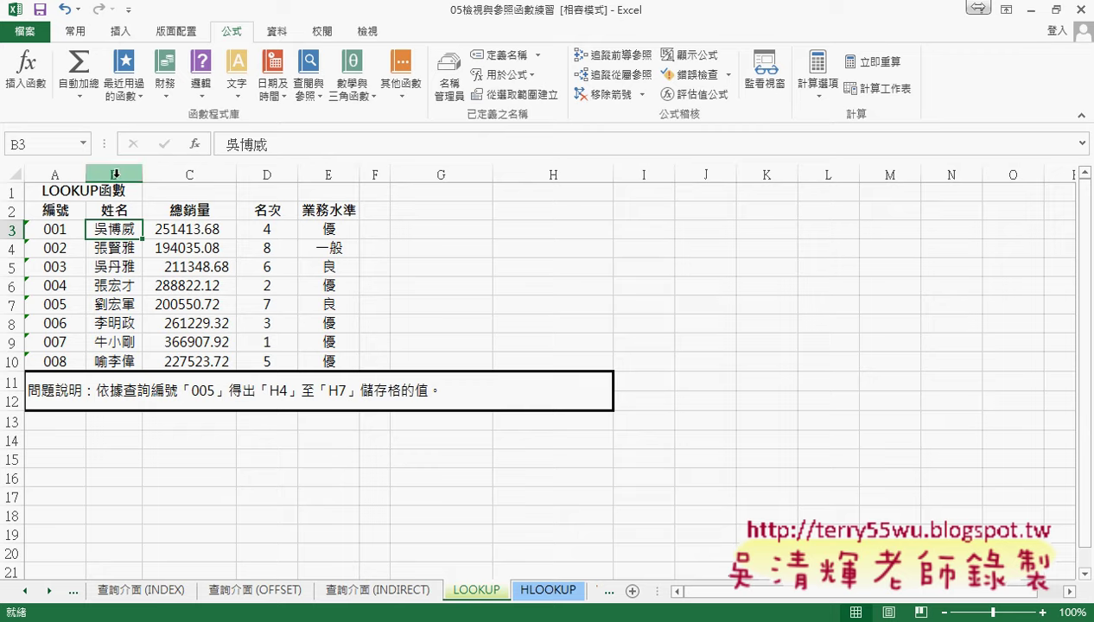
- Point out LOOKUP columns C, D and E, then enter the letter B in query sheet E3
left_click(186, 229)
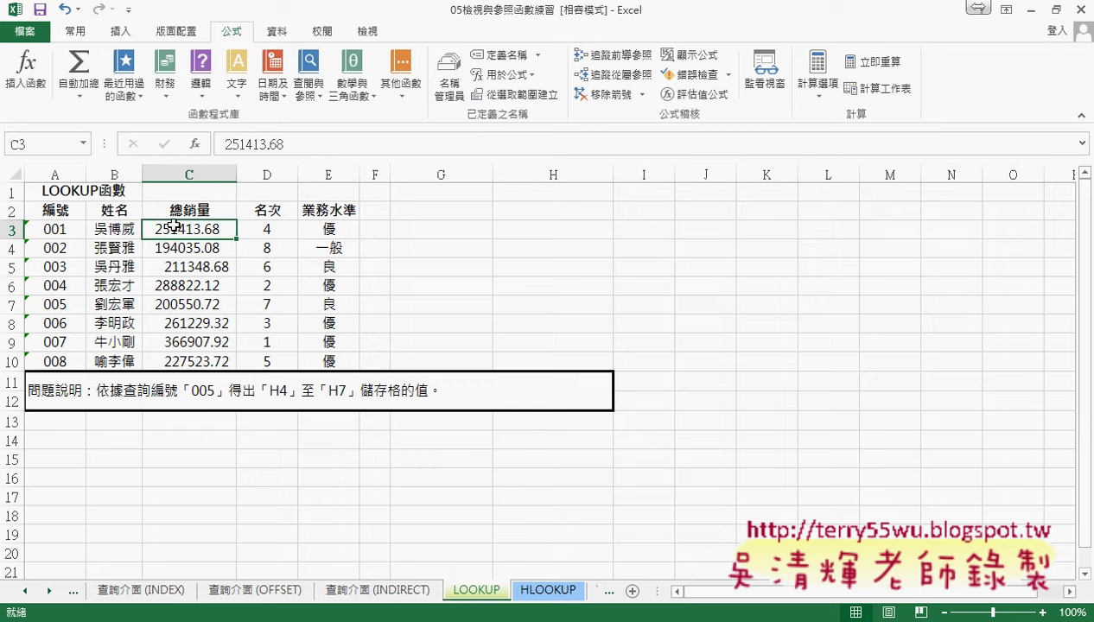
left_click(275, 227)
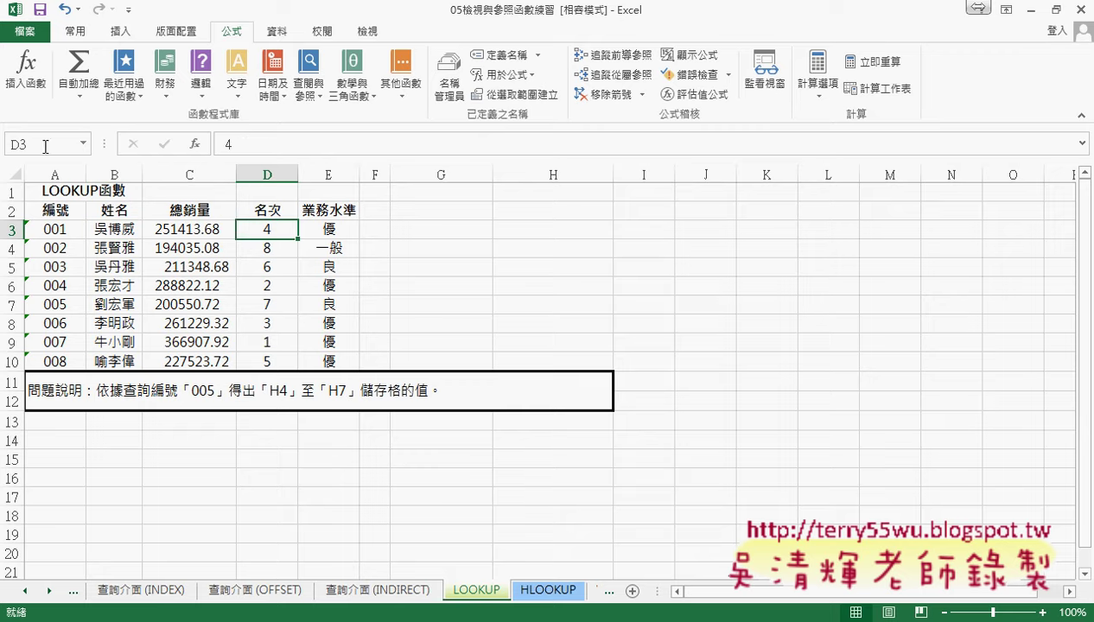
left_click(331, 230)
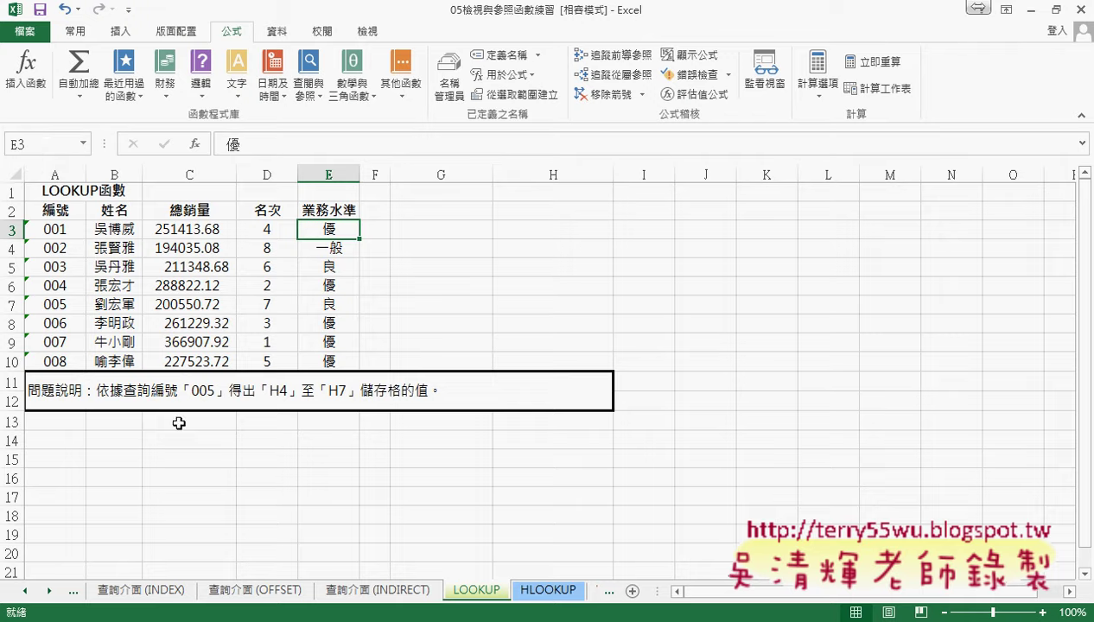
left_click(394, 591)
left_click(430, 232)
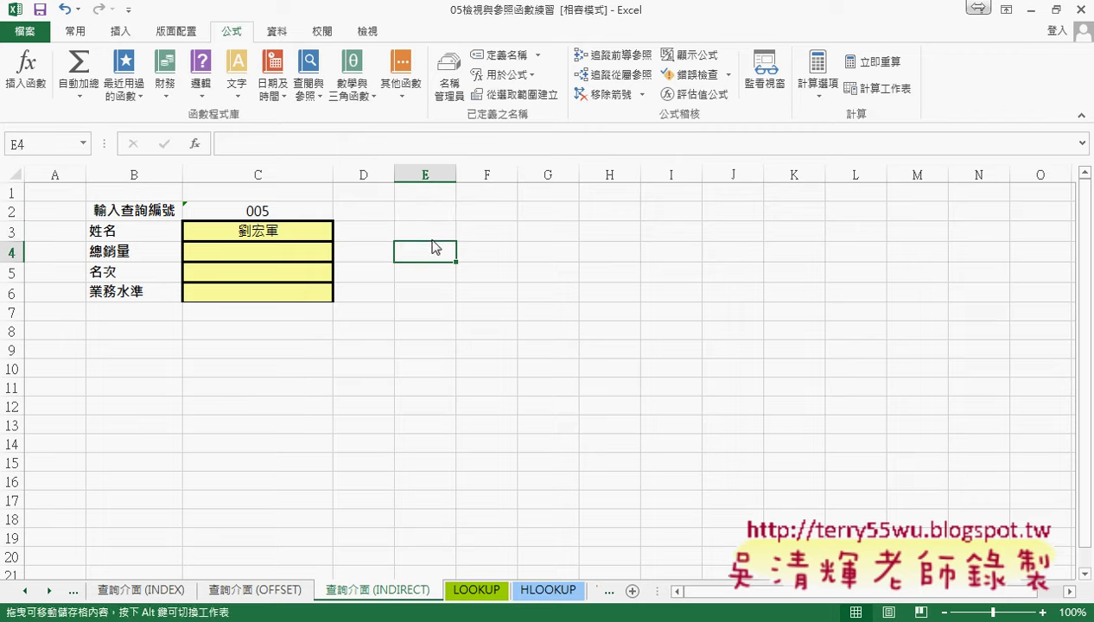
type("B")
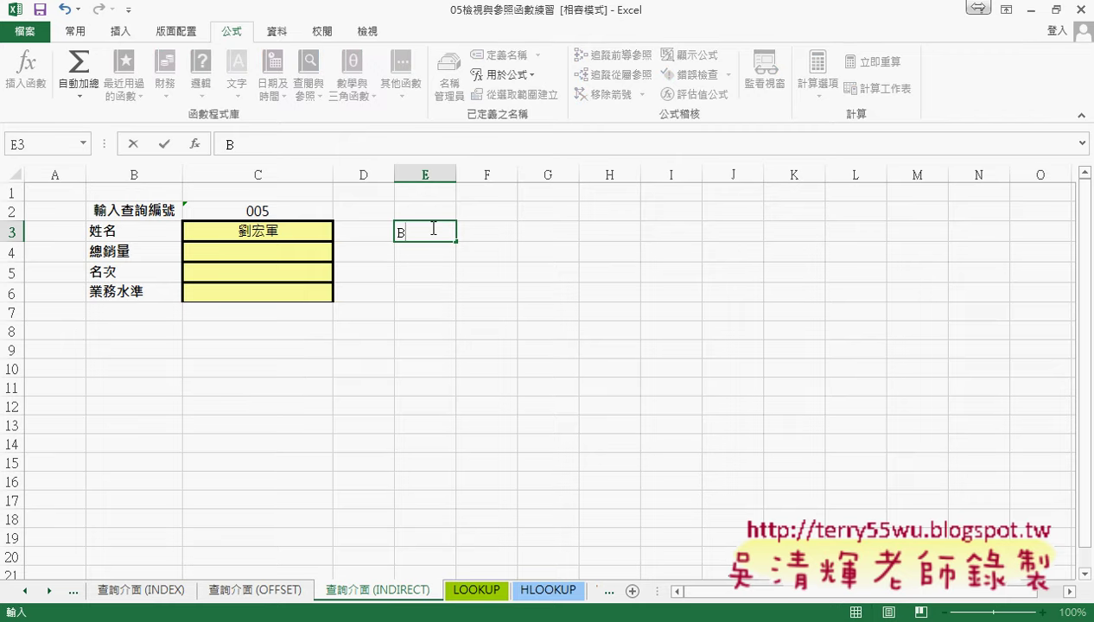
key("Return")
left_click(425, 233)
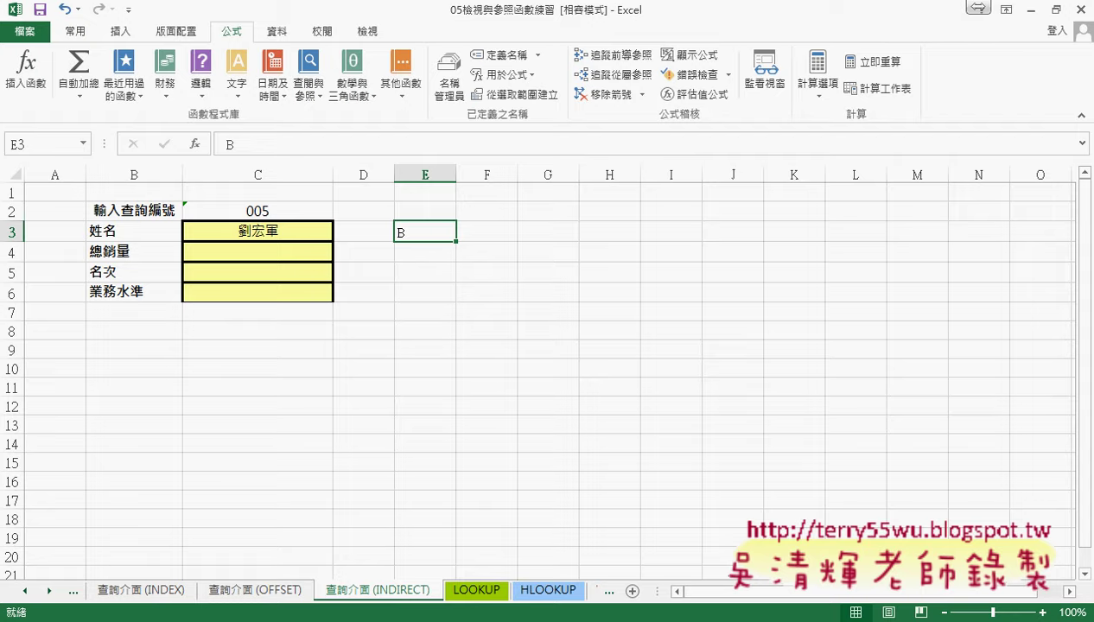
- Bring up the Google Docs code notes and scroll to the ASCII table showing codes 66–69 as B–E
left_click(208, 553)
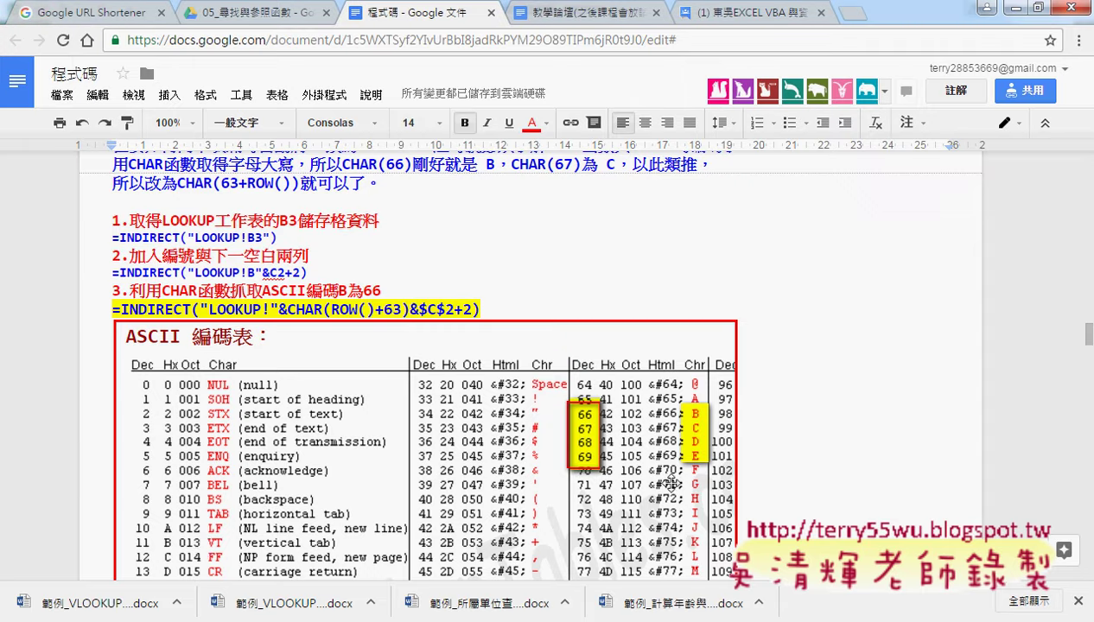
scroll(877, 439, "down", 2)
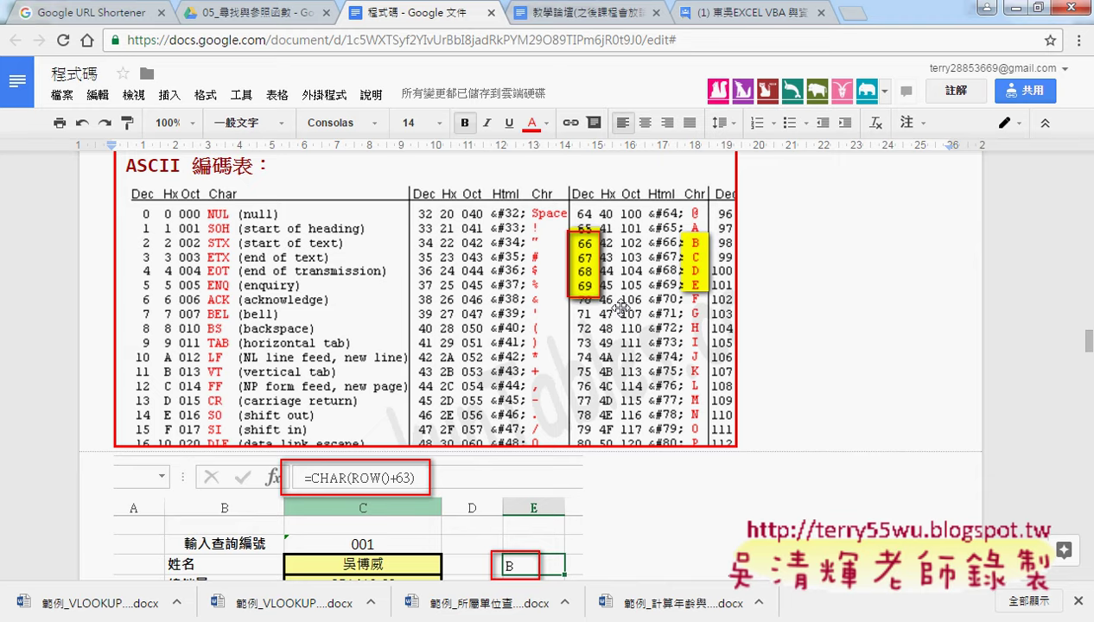
- Back in Excel, replace E3's contents with the formula =CHAR(66) from the Text category
left_click(987, 7)
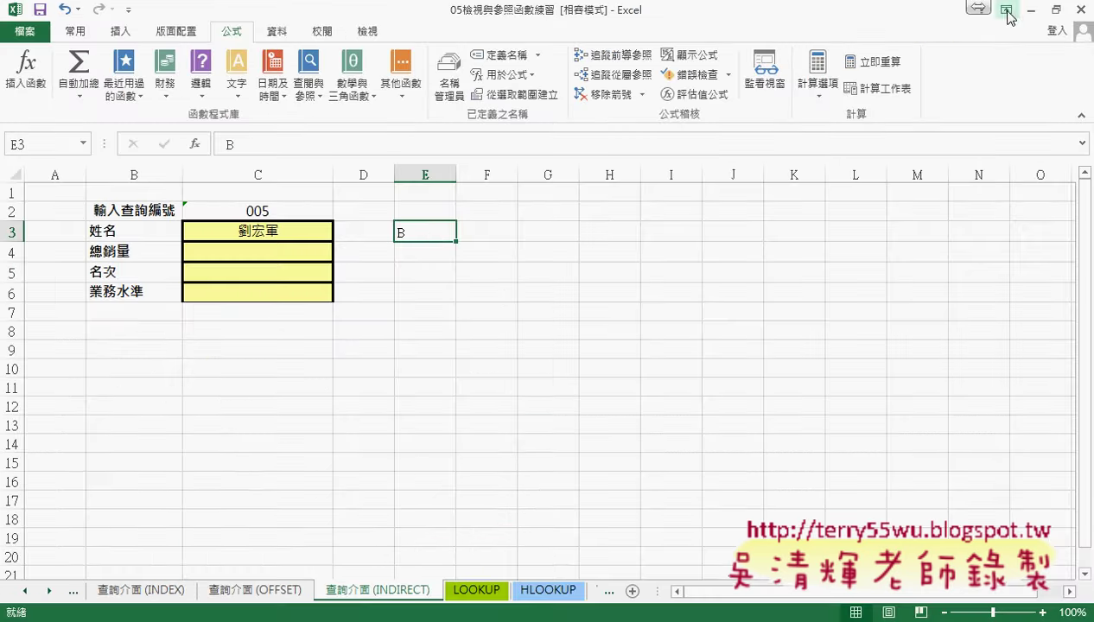
key("Delete")
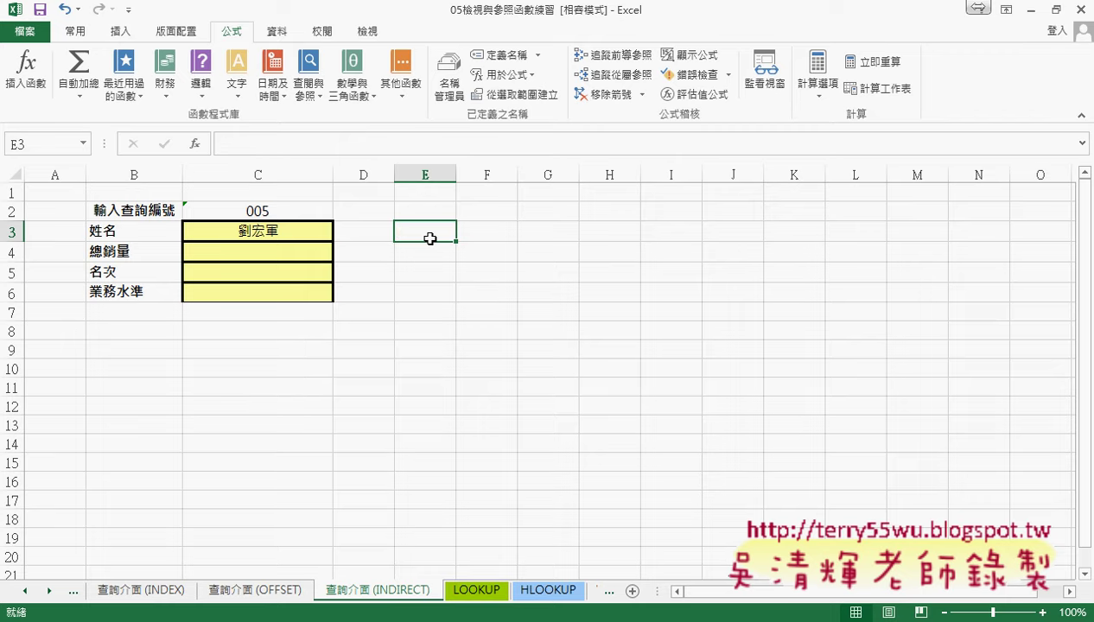
left_click(195, 144)
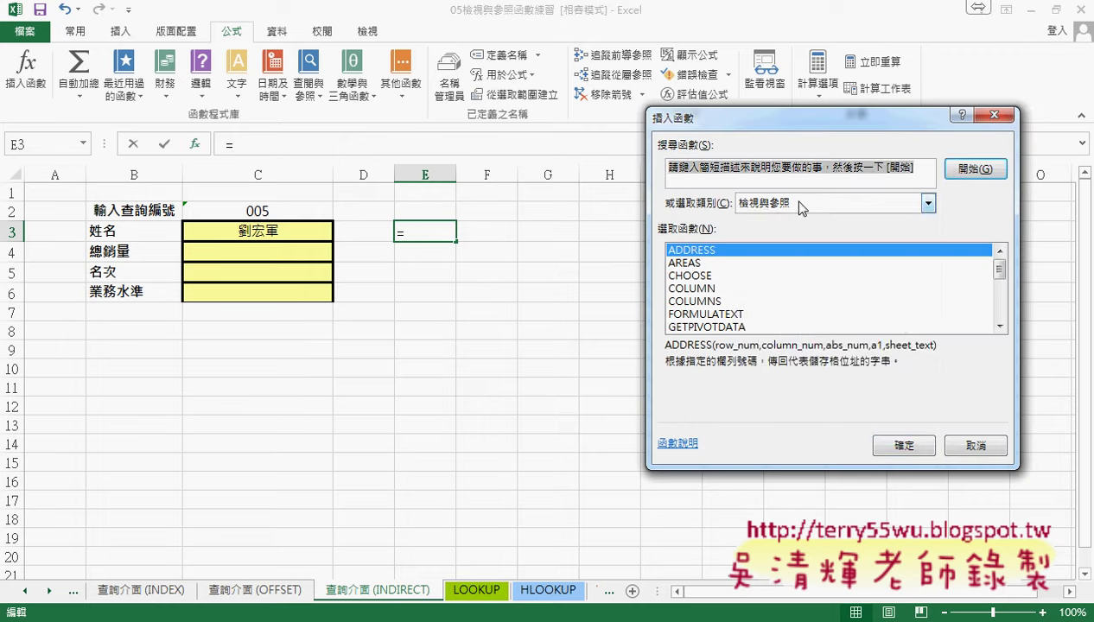
left_click(802, 207)
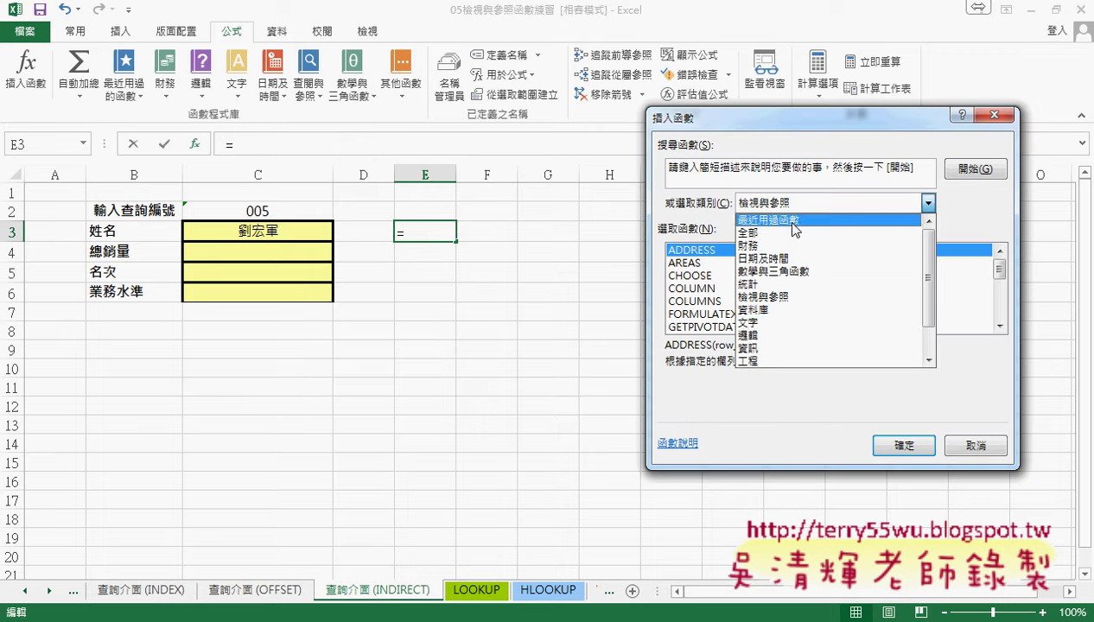
left_click(790, 323)
left_click(684, 288)
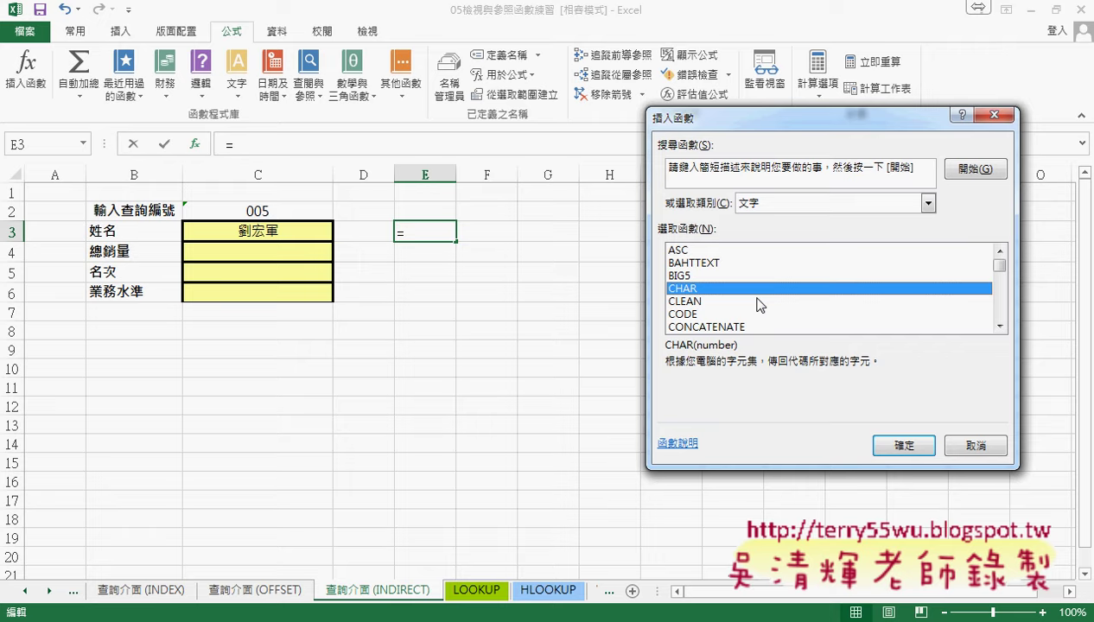
left_click(904, 445)
left_click(715, 246)
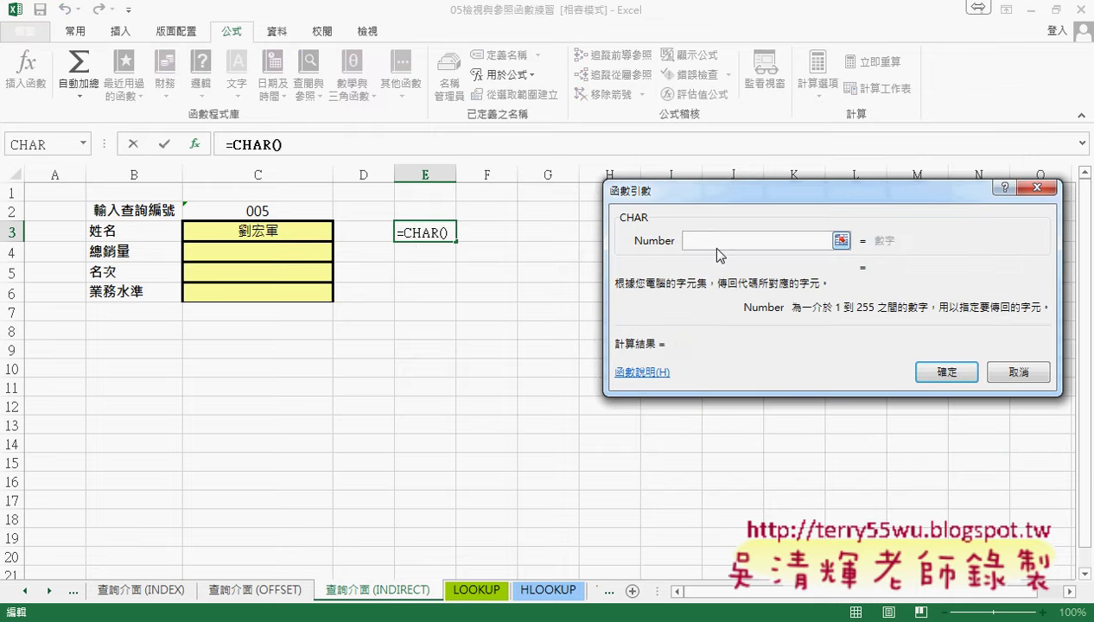
type("66")
left_click(947, 372)
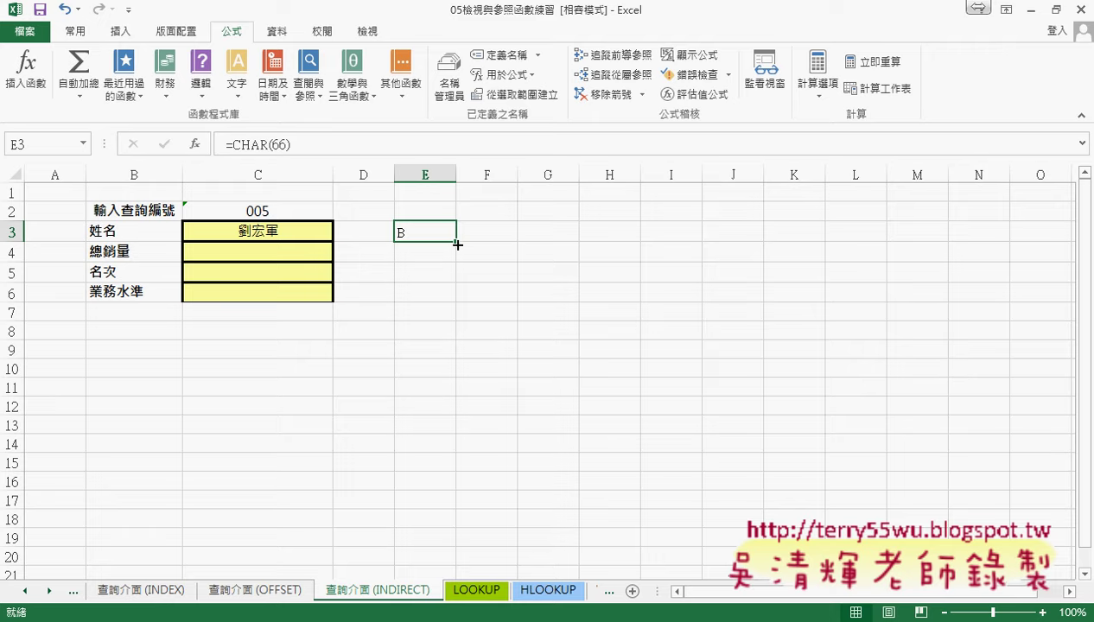
- Fill =CHAR(66) down to E6, check each copy shows B, and reopen E3's formula
left_click_drag(457, 245, 454, 299)
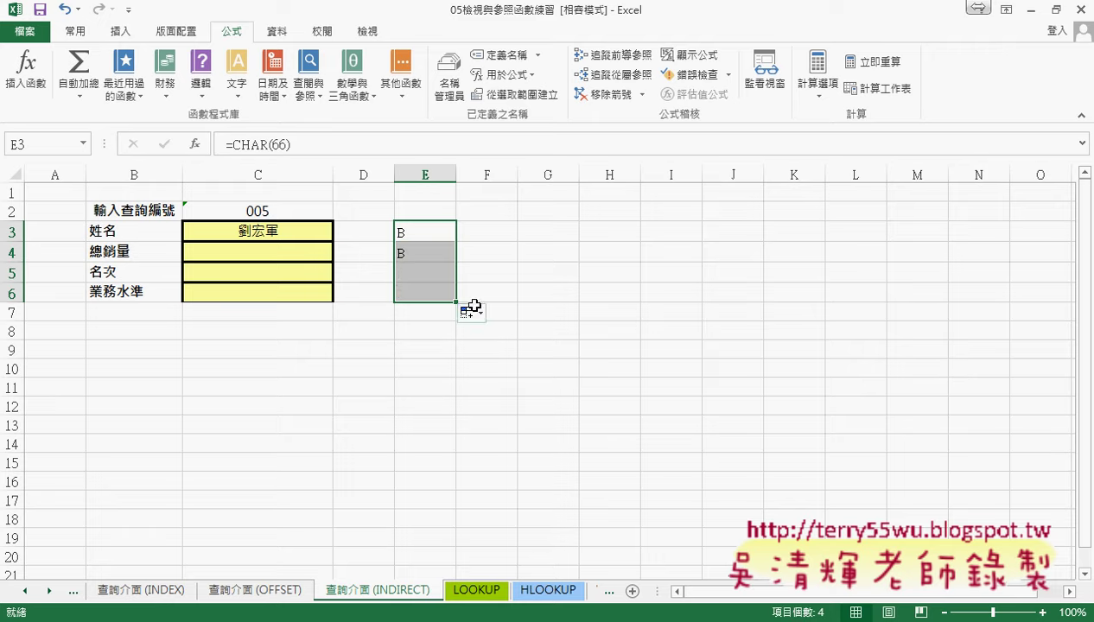
left_click(409, 231)
left_click(411, 253)
left_click(414, 273)
left_click(413, 294)
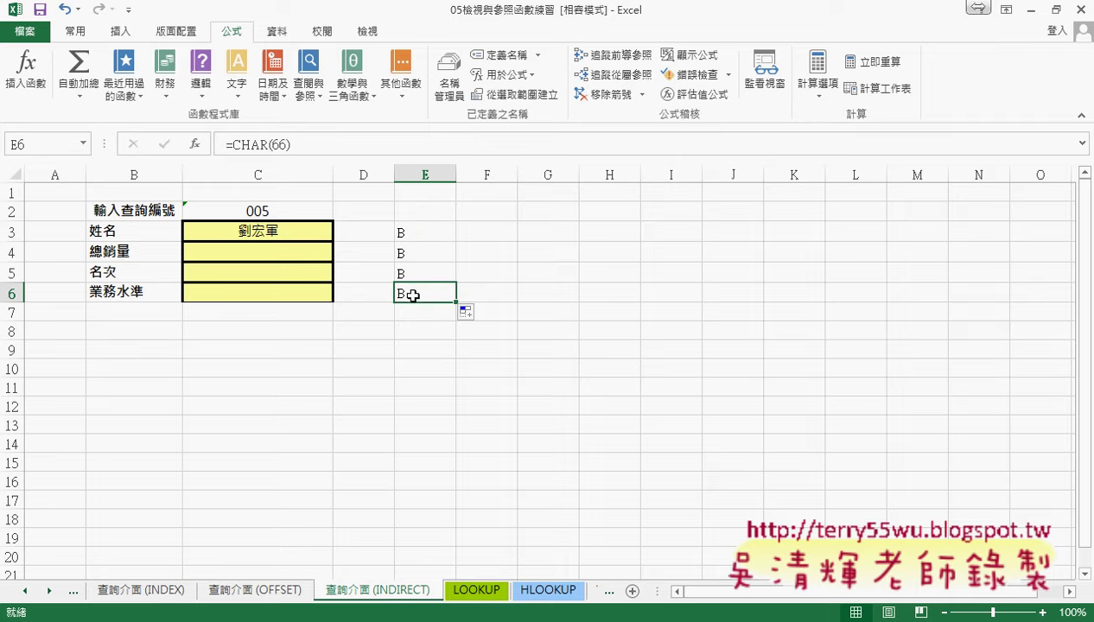
left_click(427, 232)
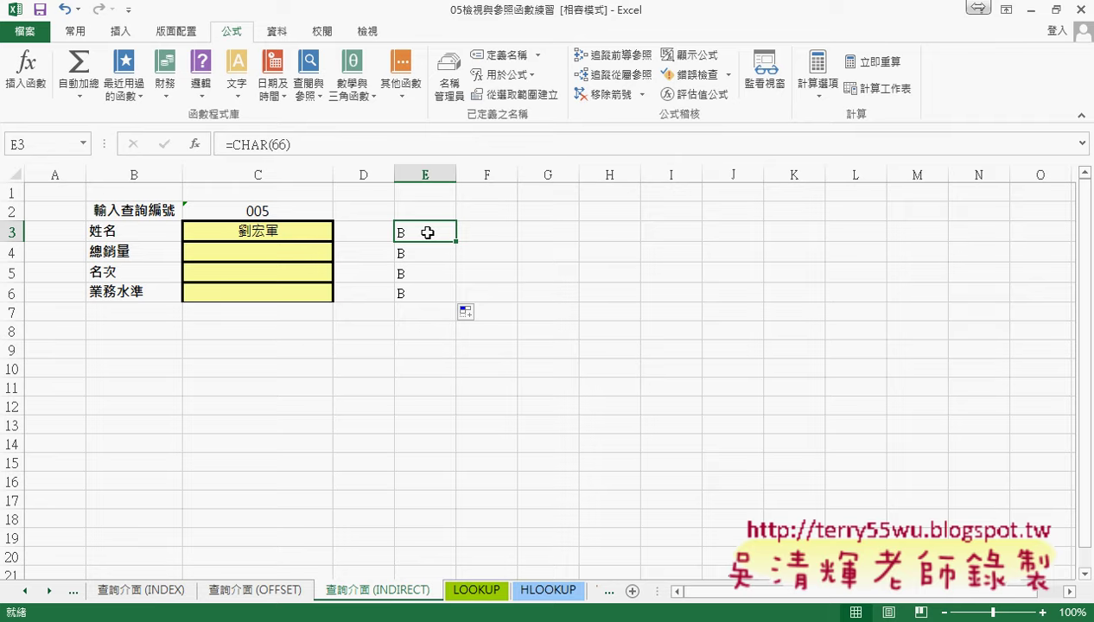
left_click(287, 144)
- Change E3 to =CHAR(63+ROW()) and fill it down to E6 so the cells show B, C, D, E
type("+")
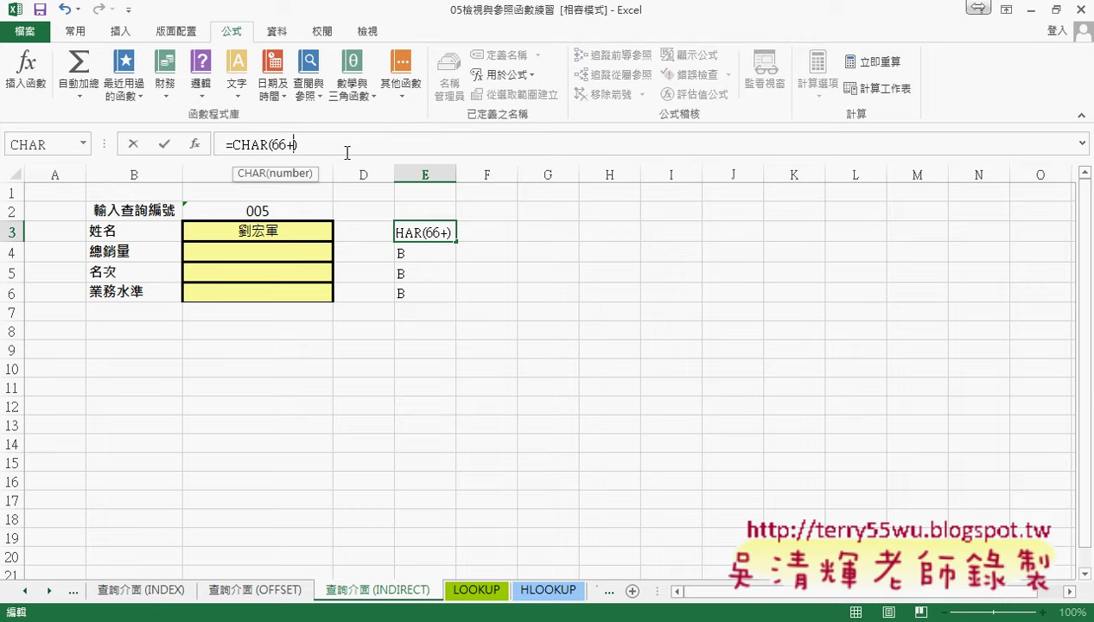
type("row")
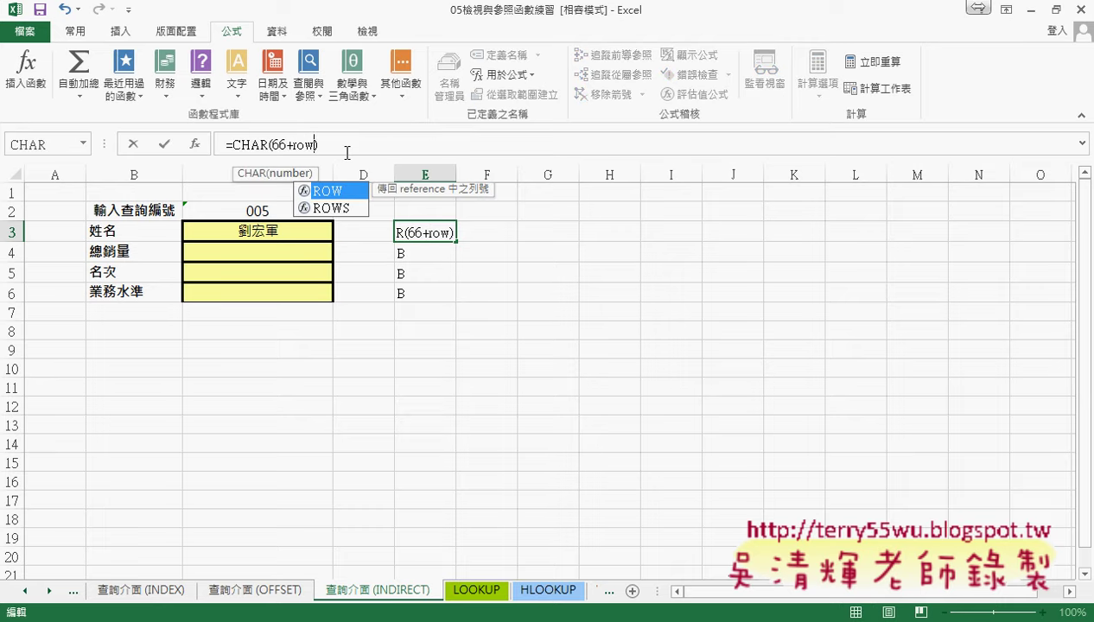
type("()")
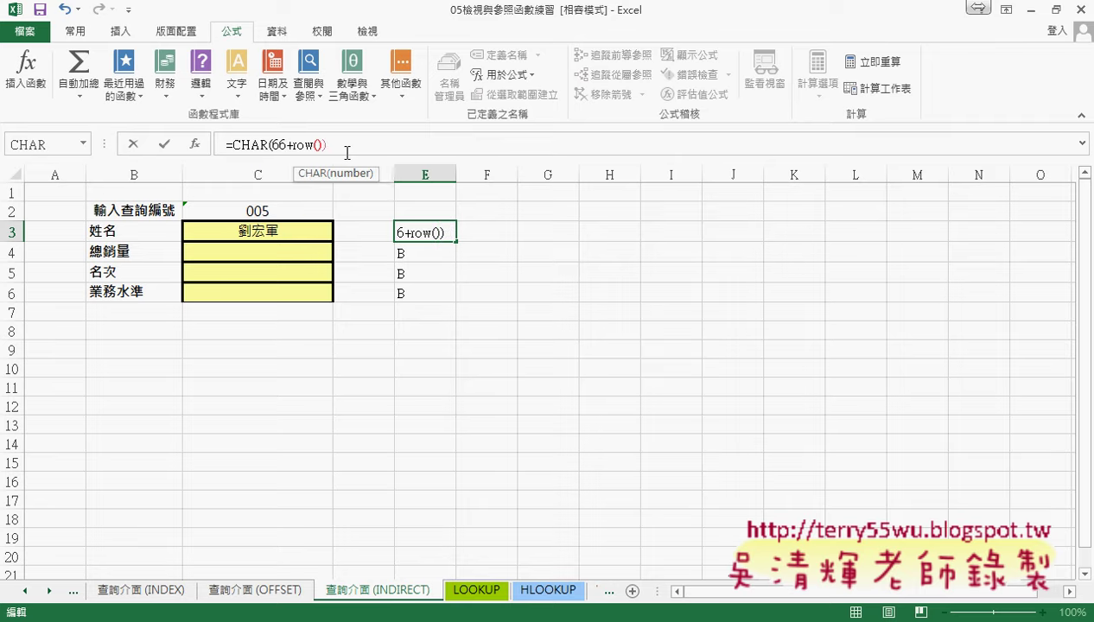
type(")")
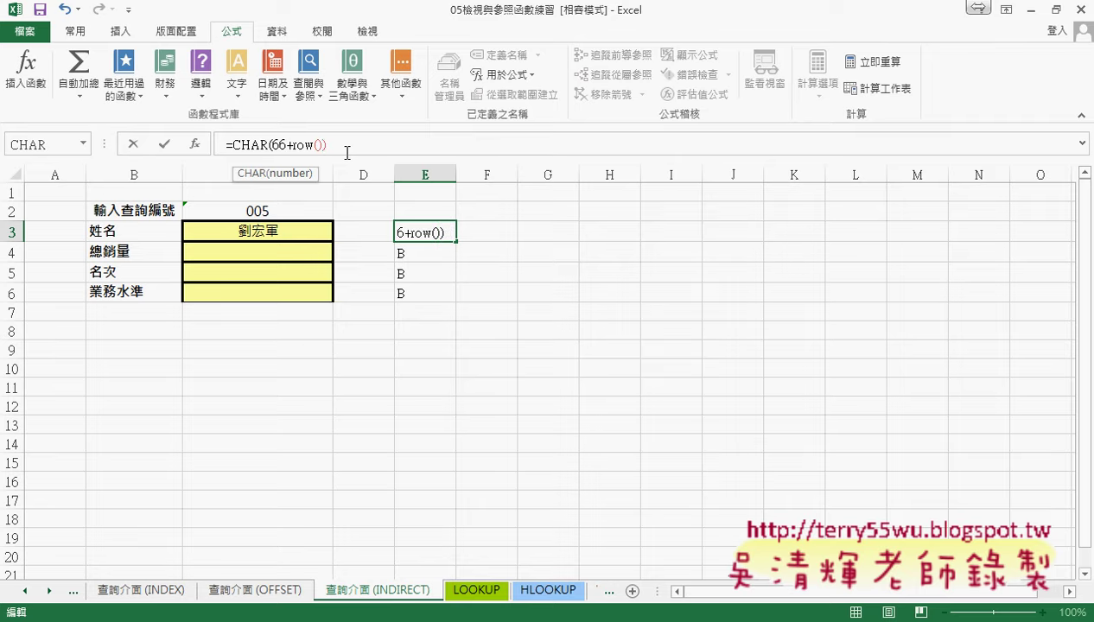
left_click(288, 144)
key("BackSpace")
type("5")
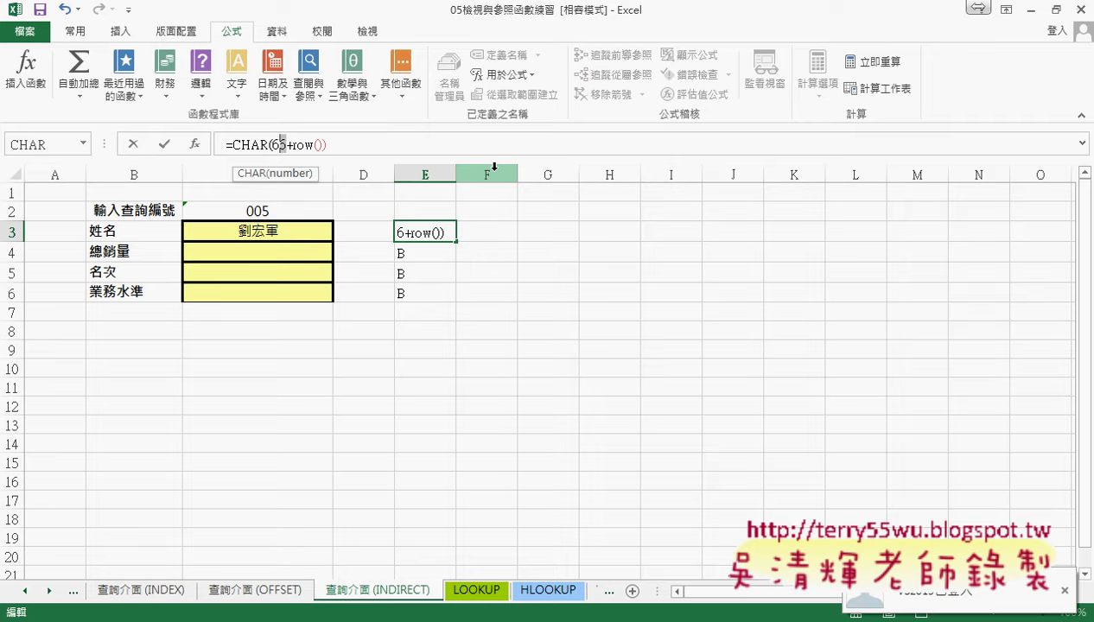
key("Delete")
type("3")
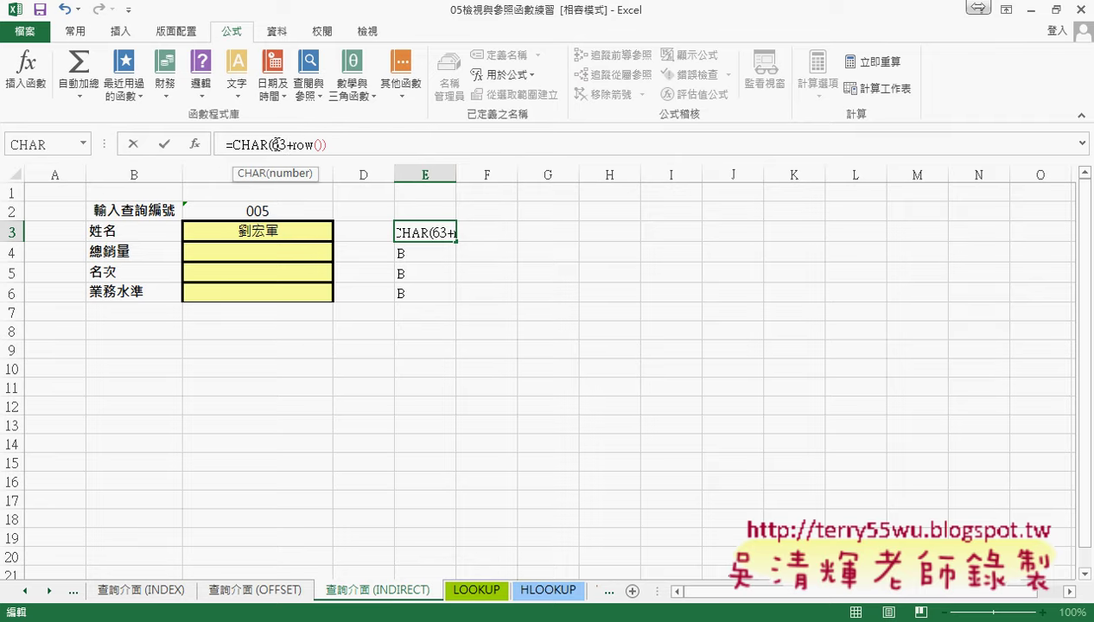
left_click_drag(270, 144, 323, 144)
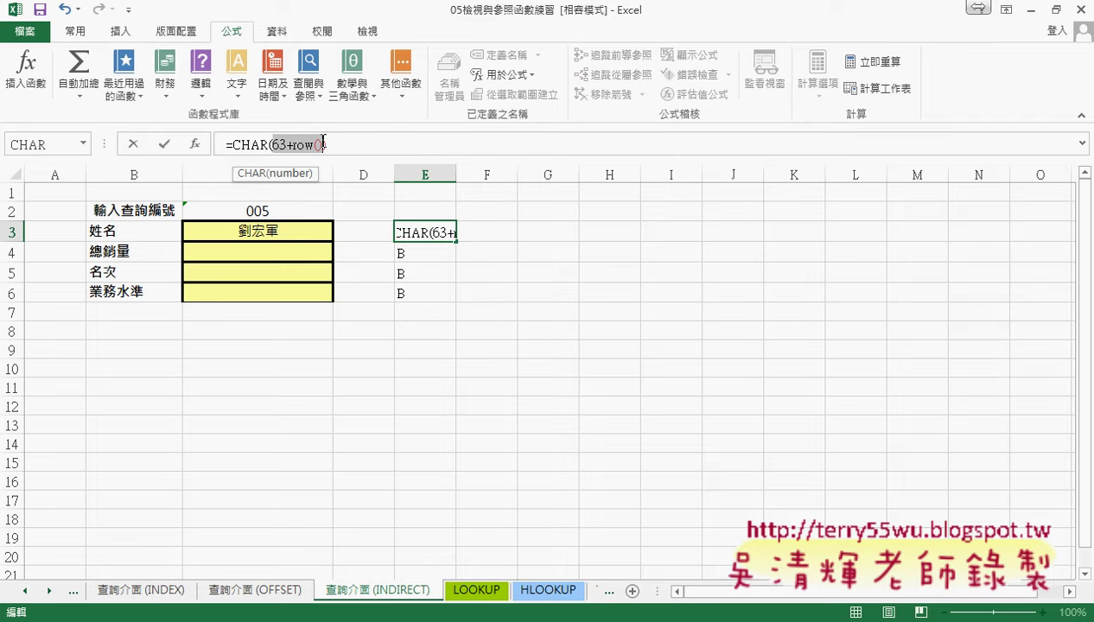
left_click(164, 143)
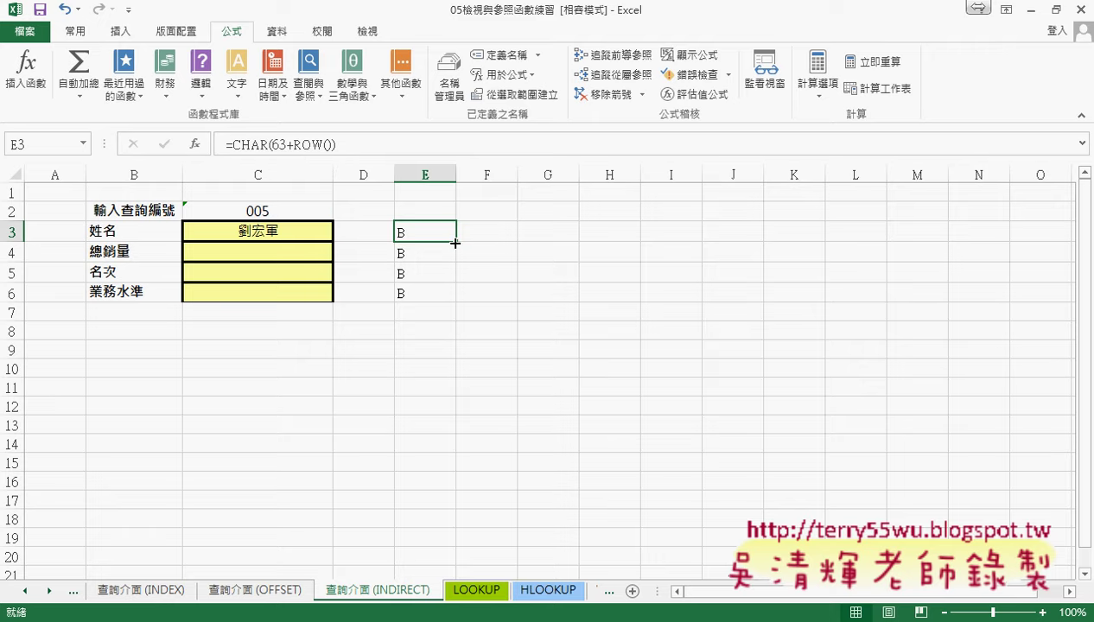
left_click_drag(455, 242, 457, 300)
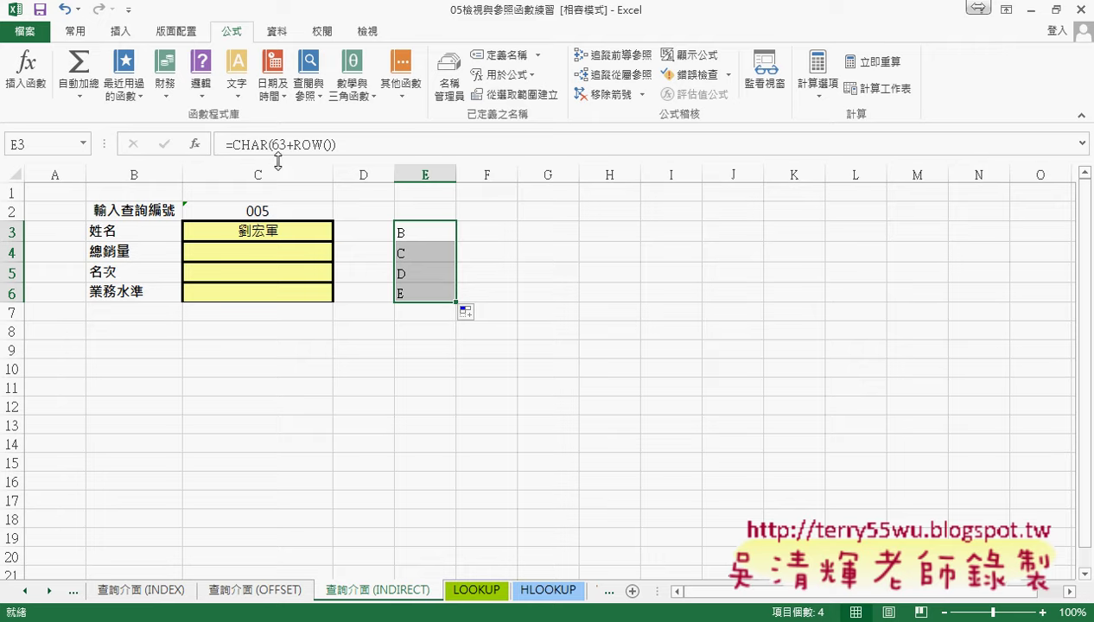
- Review the INDIRECT formula steps above the ASCII table in the notes, then return to Excel
key("alt+Tab")
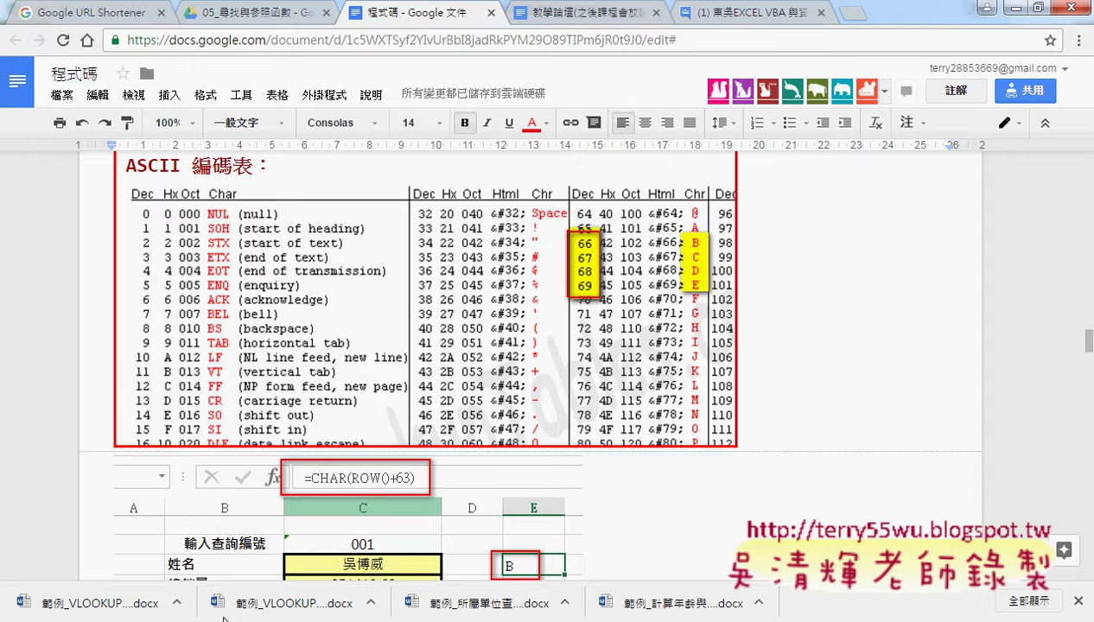
scroll(458, 450, "up", 1)
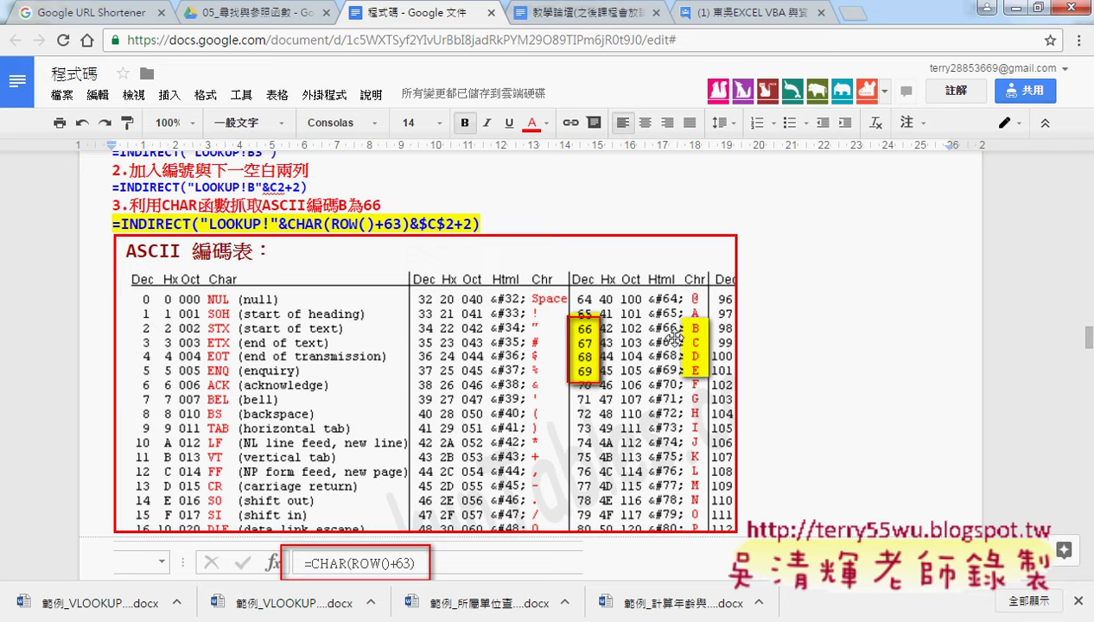
left_click(1021, 10)
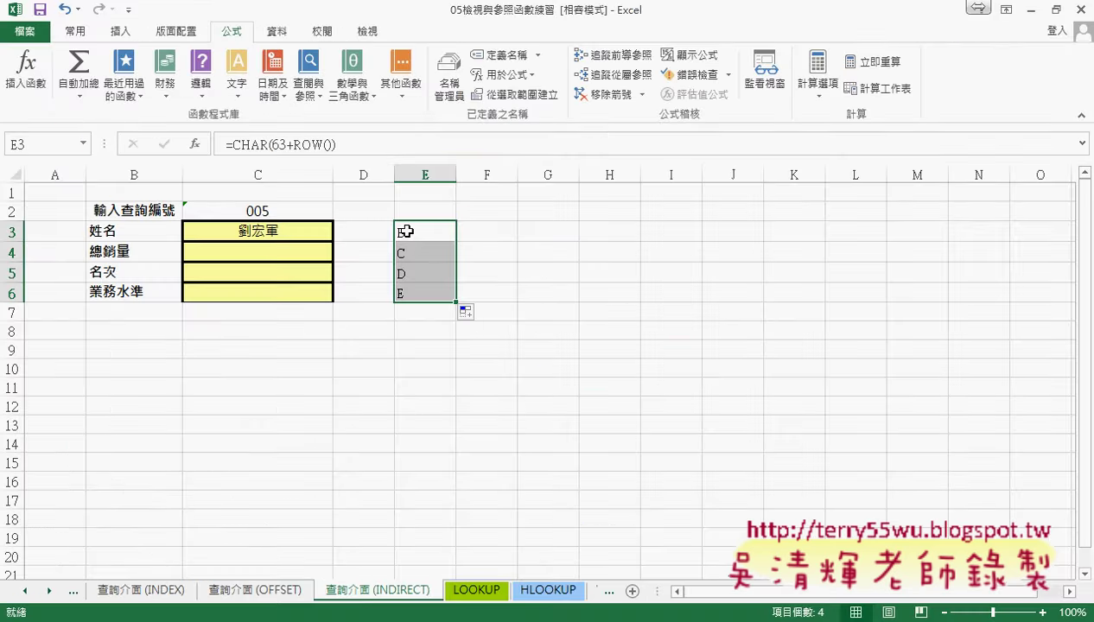
- Copy the CHAR(63+ROW()) text from E3's formula
left_click_drag(410, 229, 407, 294)
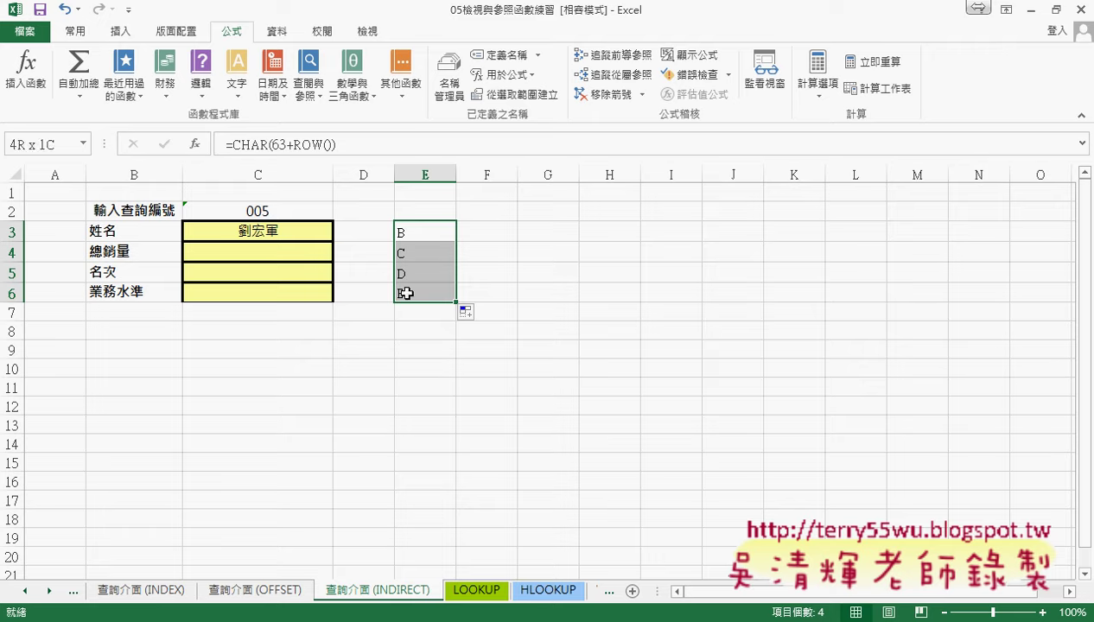
left_click(280, 232)
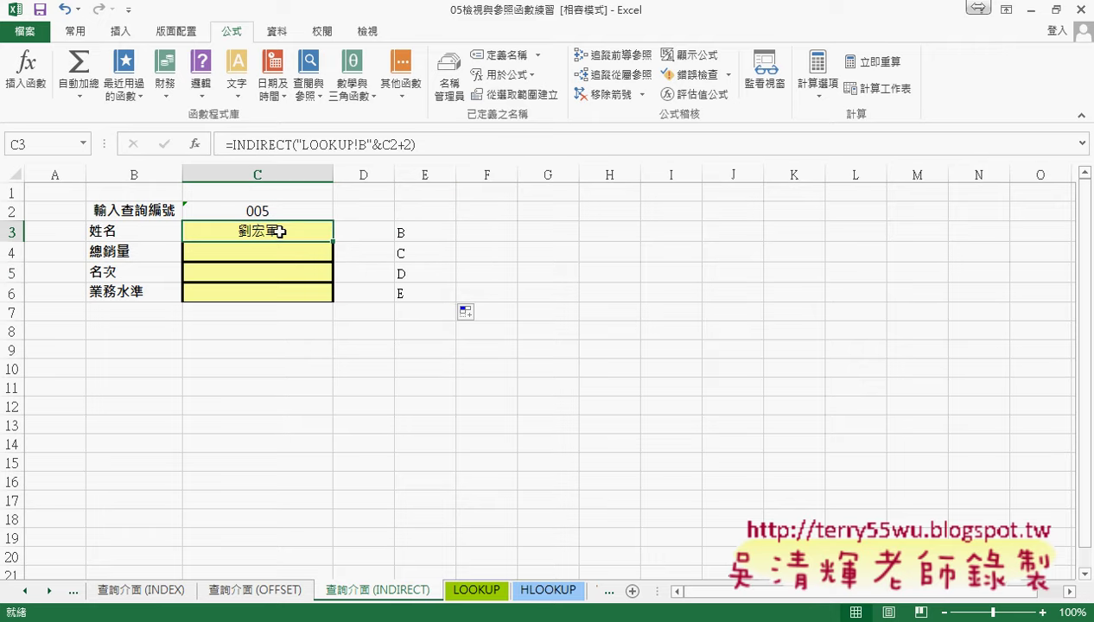
left_click(422, 234)
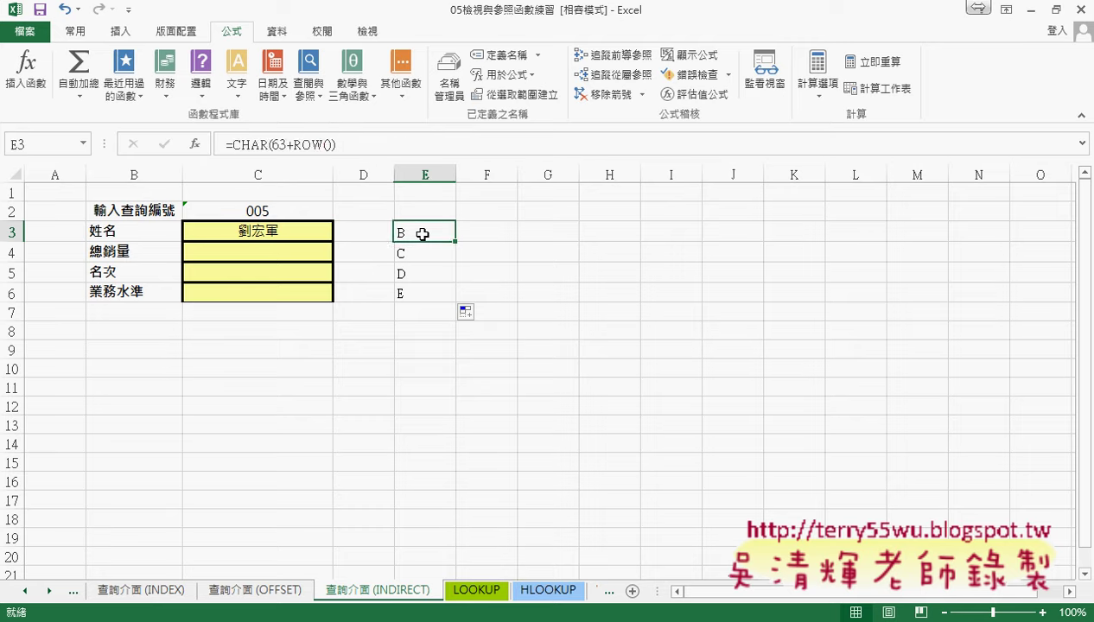
left_click_drag(231, 144, 352, 146)
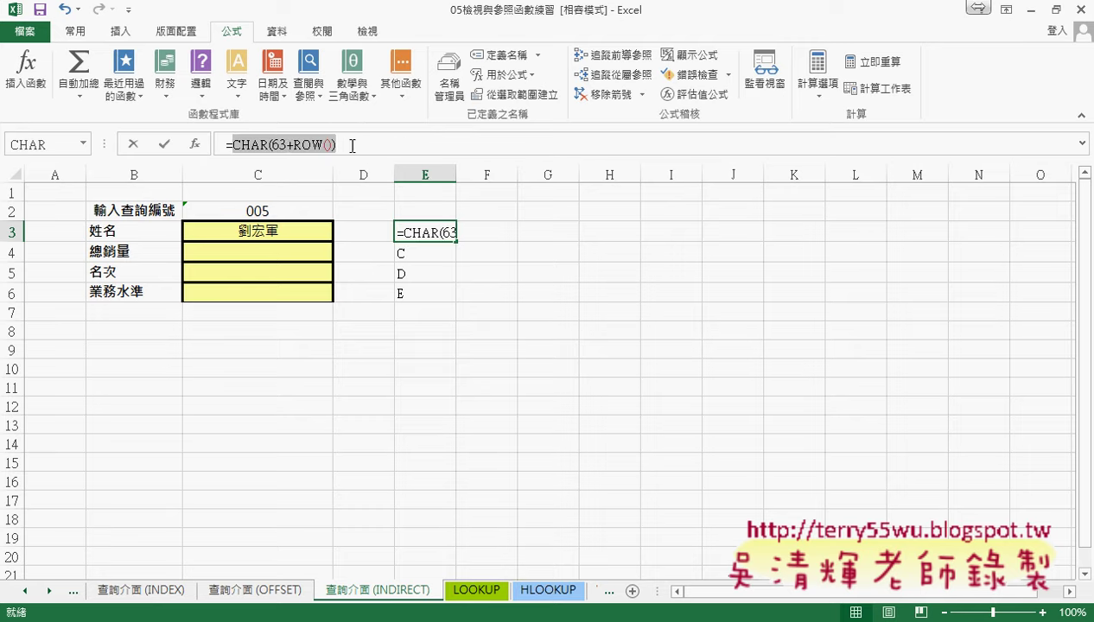
right_click(285, 144)
left_click(323, 178)
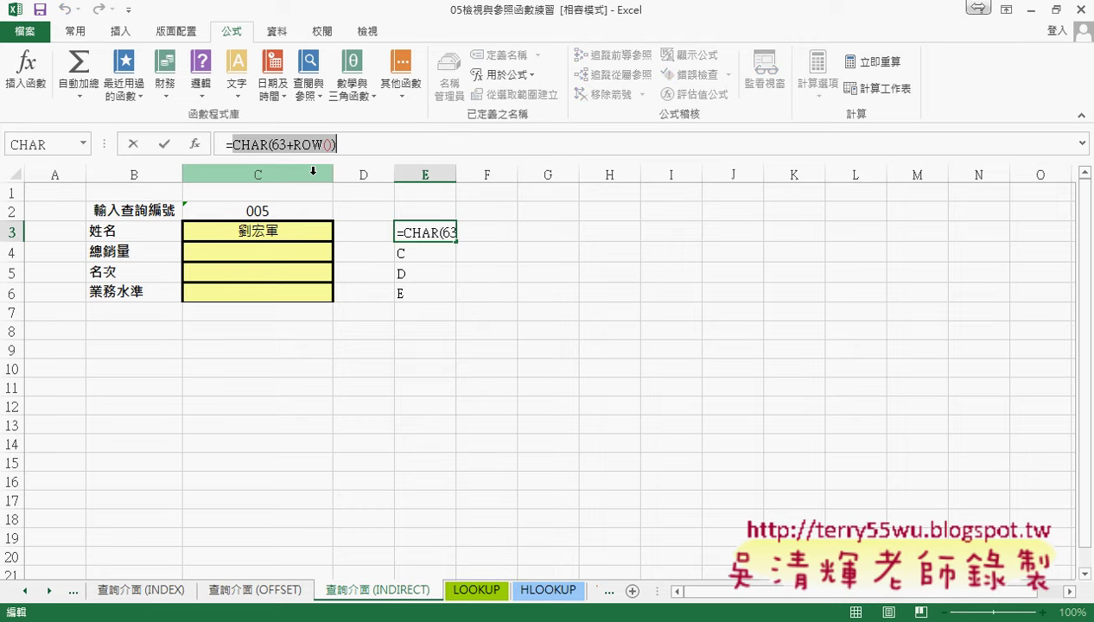
left_click(132, 144)
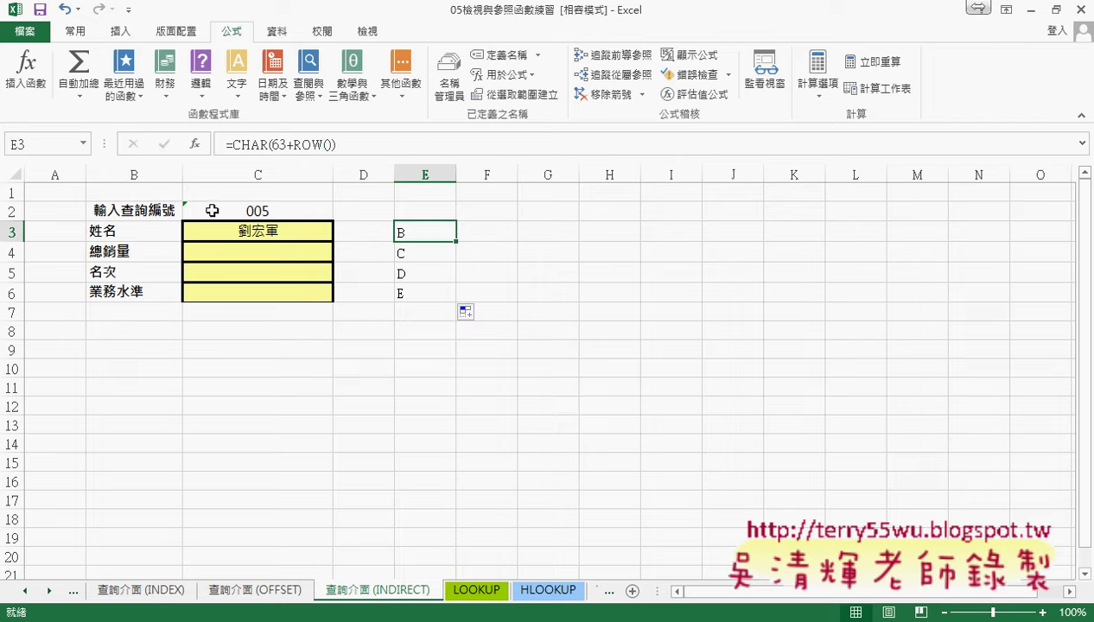
- In C3, replace the fixed B with &CHAR(63+ROW())& so the formula builds the column letter
left_click(259, 230)
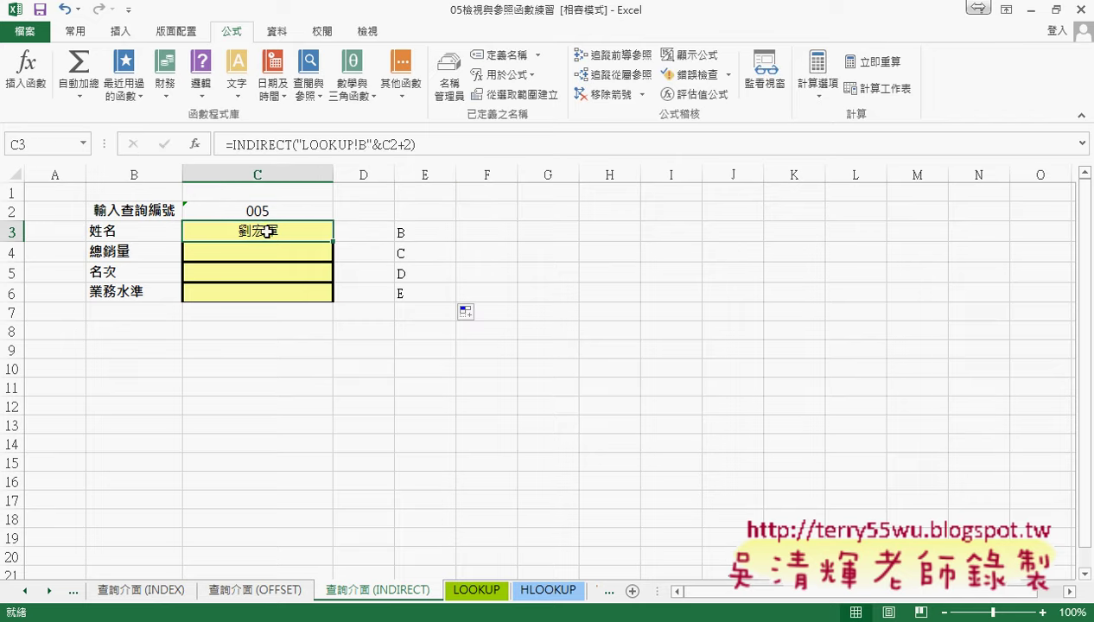
left_click(362, 145)
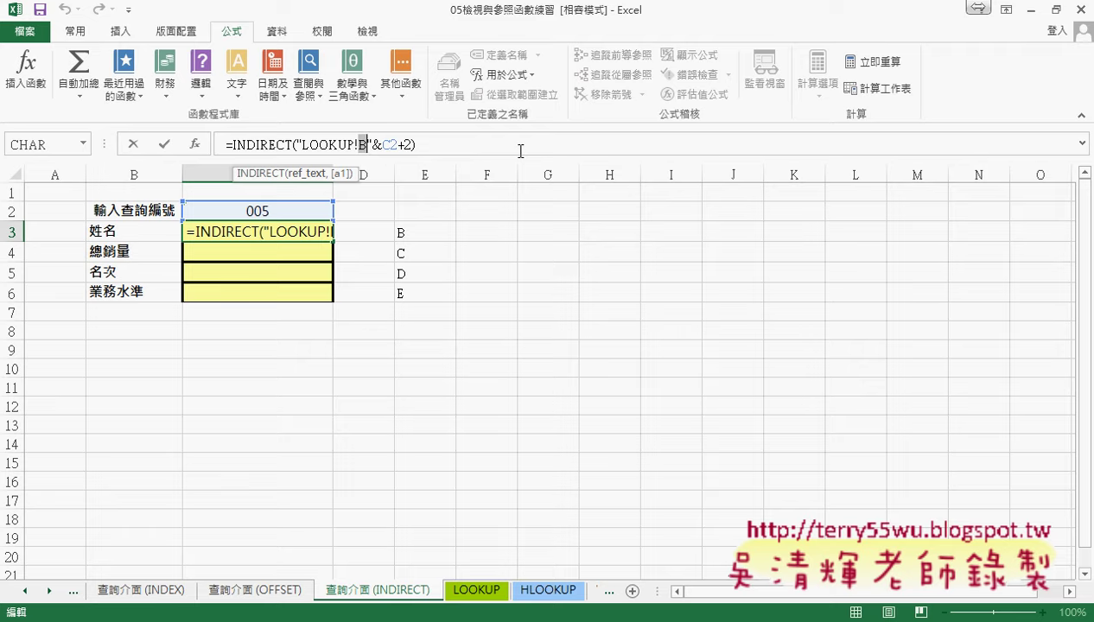
key("BackSpace")
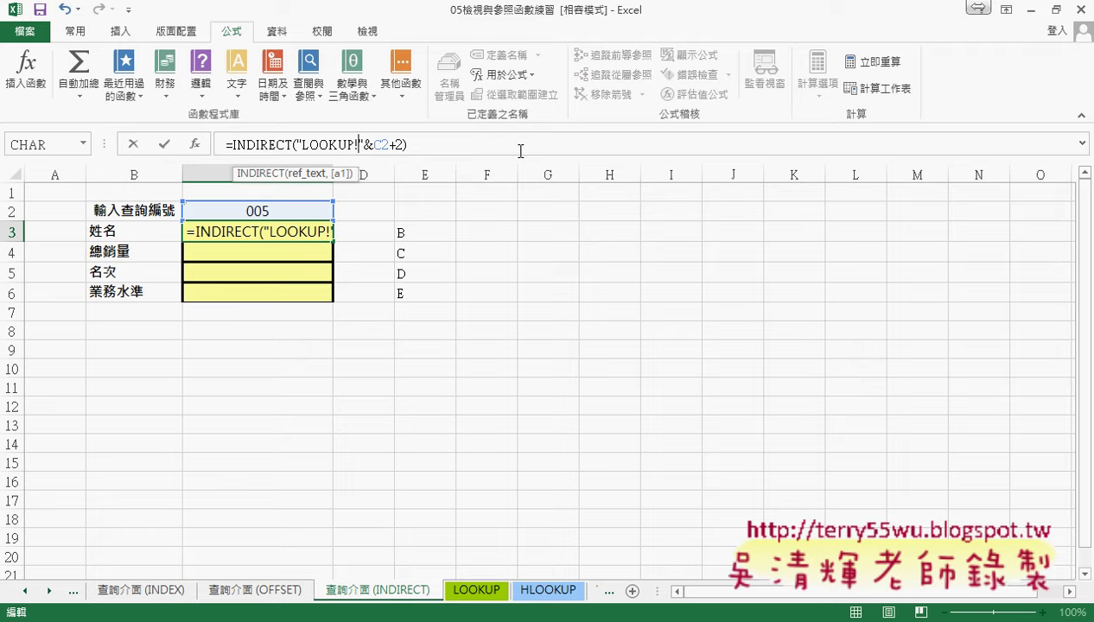
key("Right")
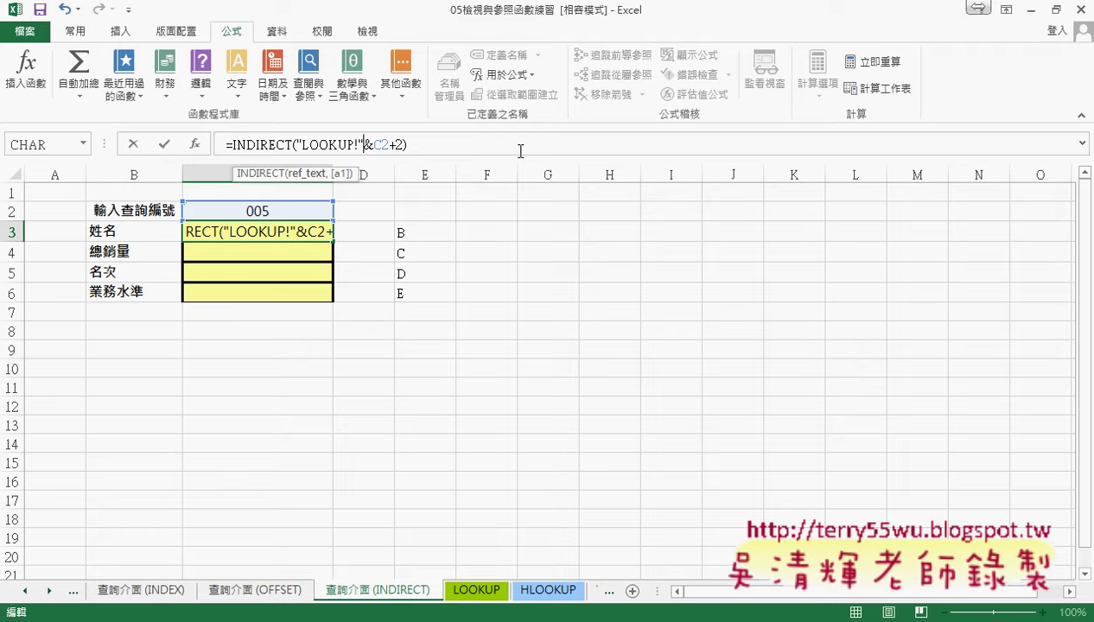
type("&C")
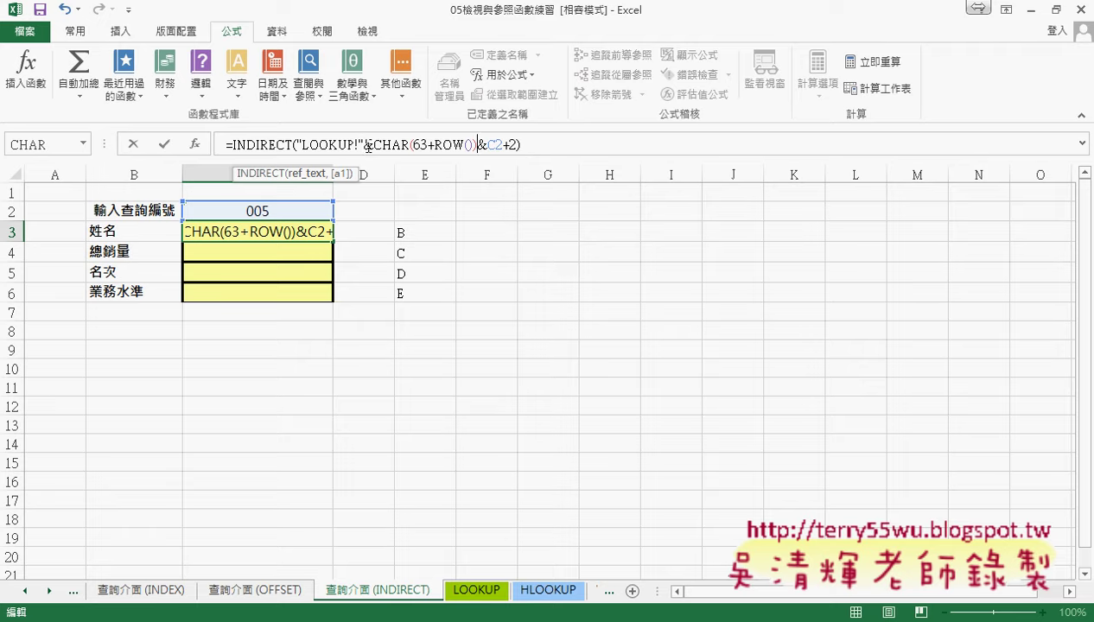
left_click_drag(367, 145, 487, 143)
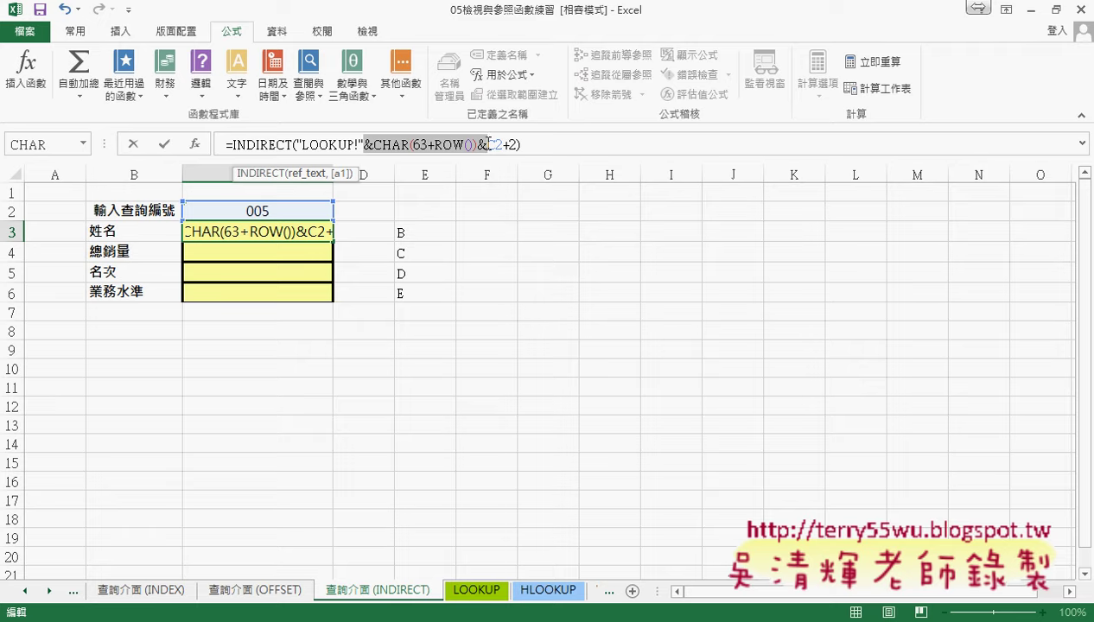
left_click_drag(373, 145, 422, 145)
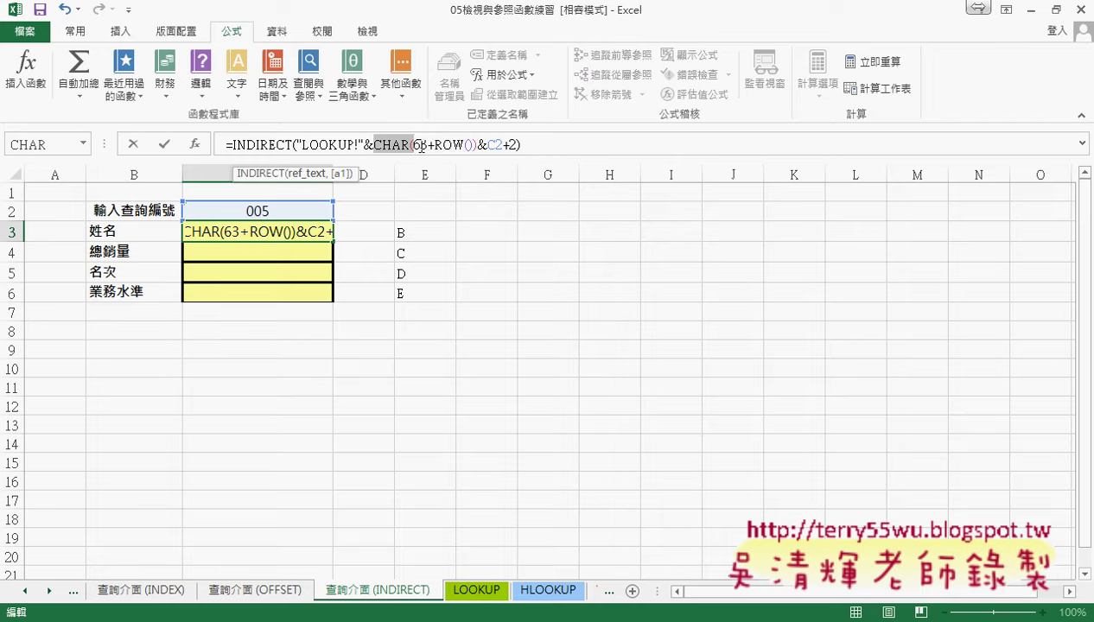
left_click_drag(421, 145, 514, 145)
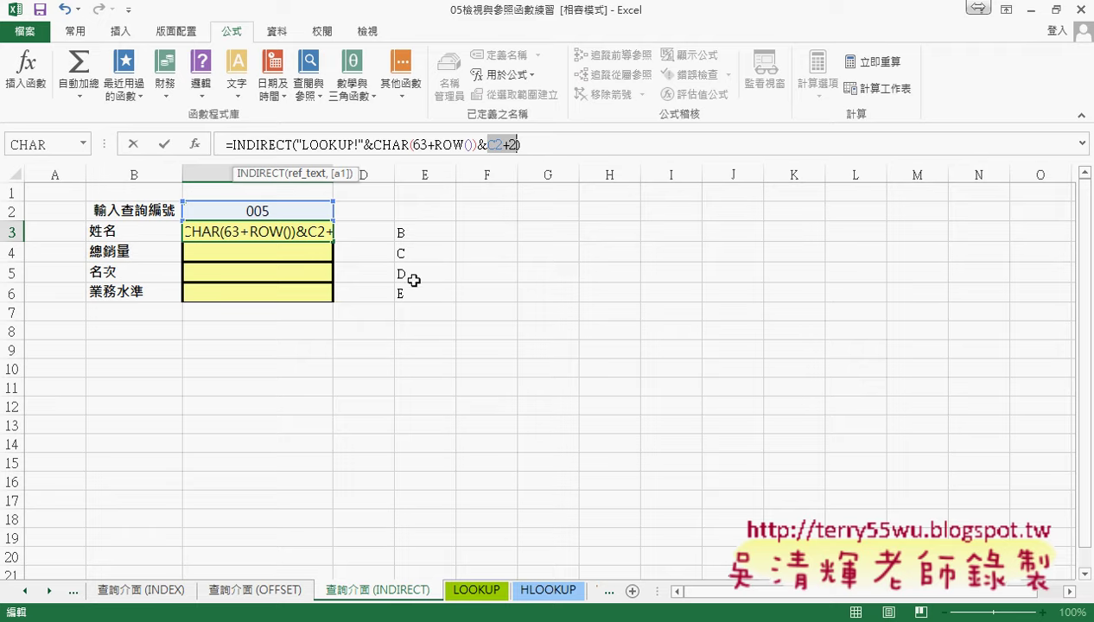
left_click(165, 144)
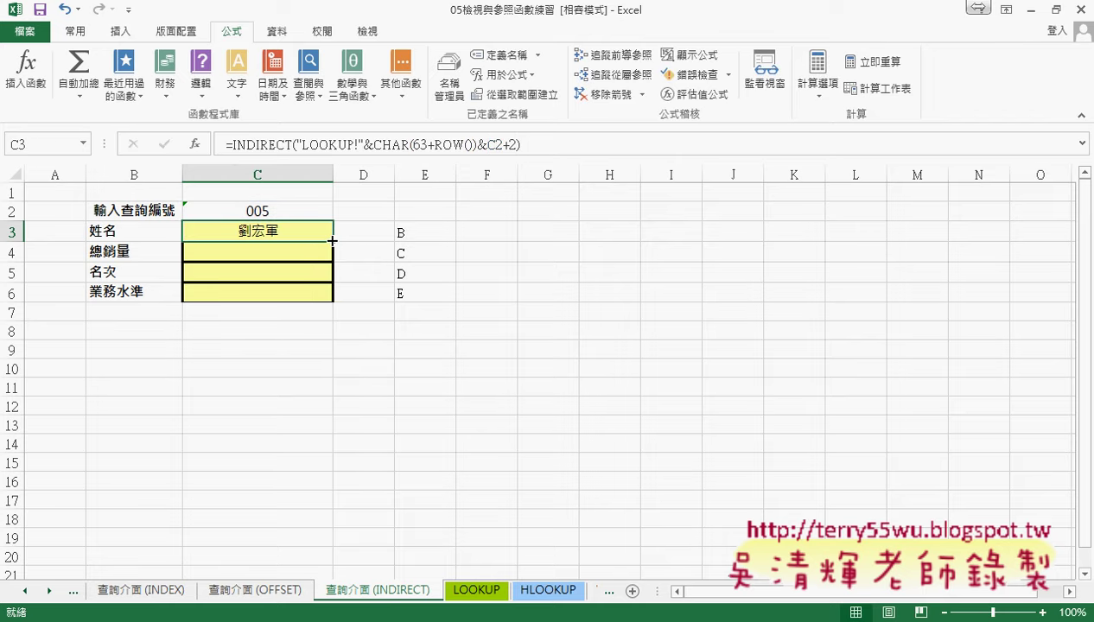
- Lock C3's row reference as C$2 and fill the formula to C6, showing 200550.72, 7, 良
left_click_drag(332, 242, 336, 301)
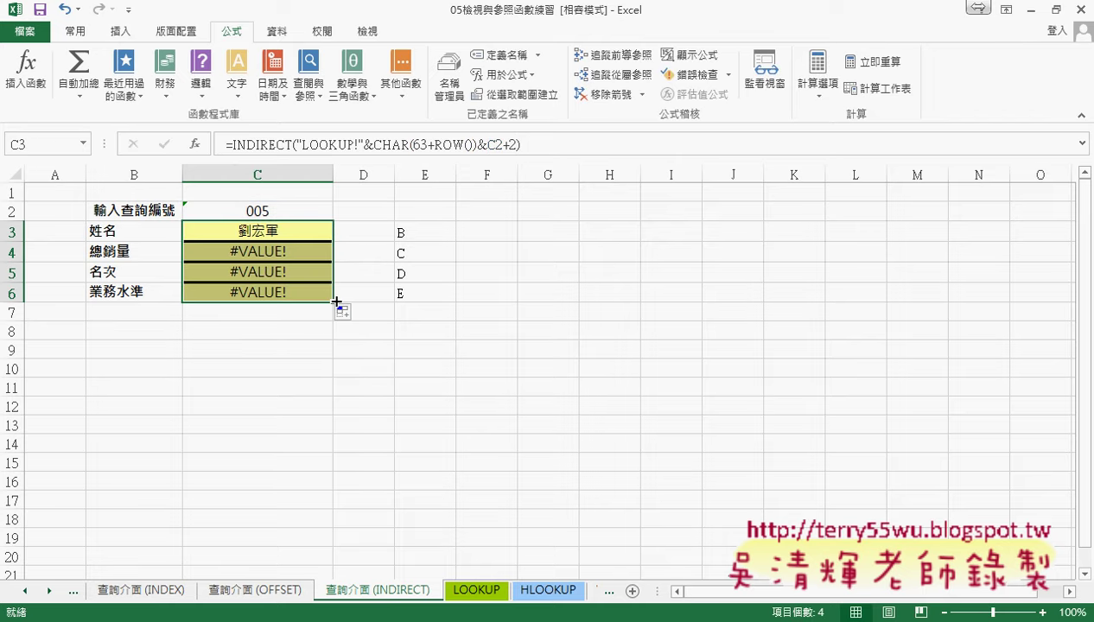
left_click(308, 231)
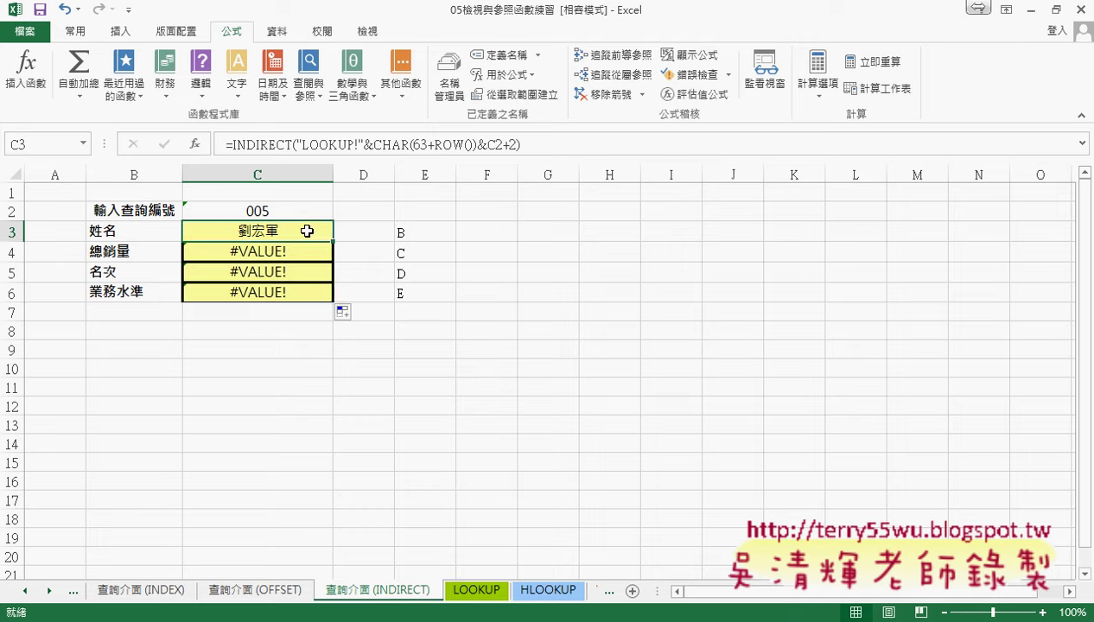
left_click(494, 145)
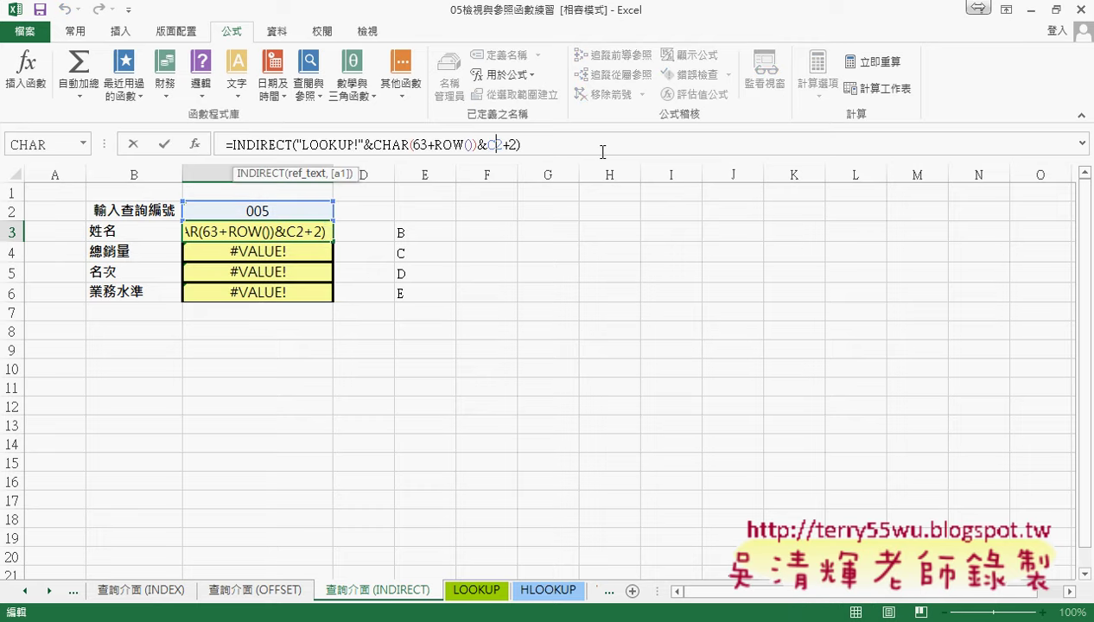
type("$")
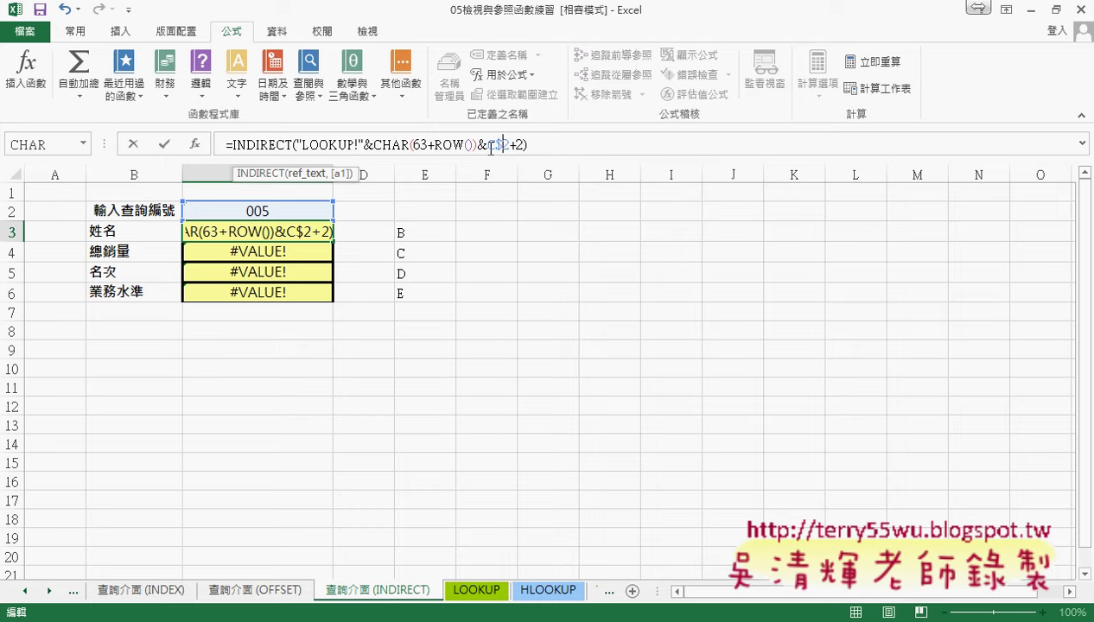
left_click(165, 145)
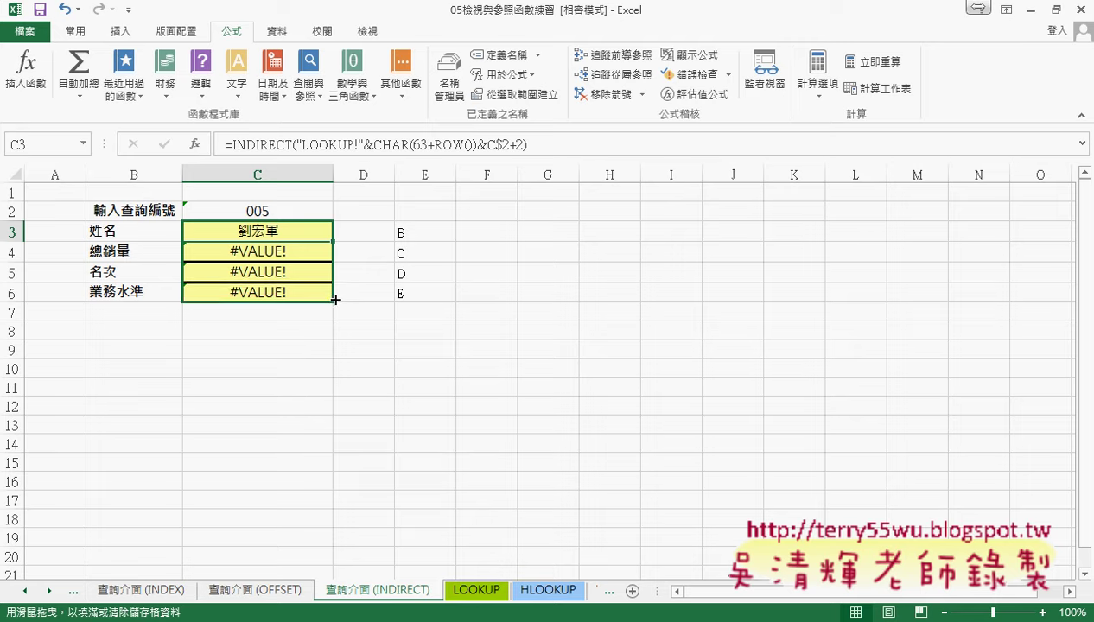
left_click_drag(335, 293, 335, 295)
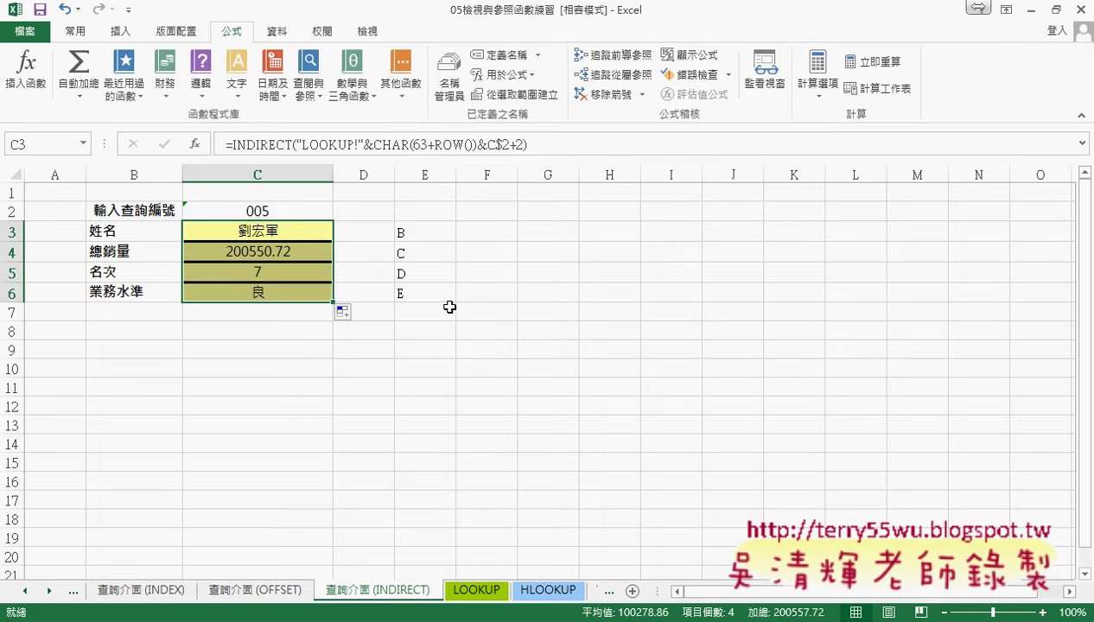
left_click(289, 208)
- Select query number 003 in C2 and review the letter formulas in E3:E6
left_click(341, 211)
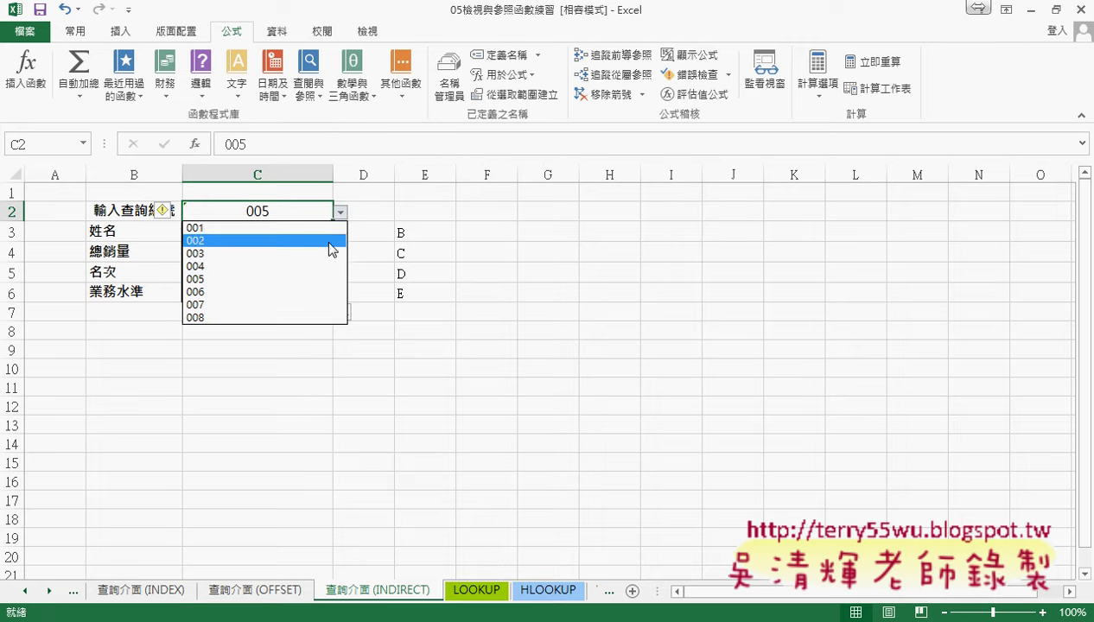
left_click(331, 253)
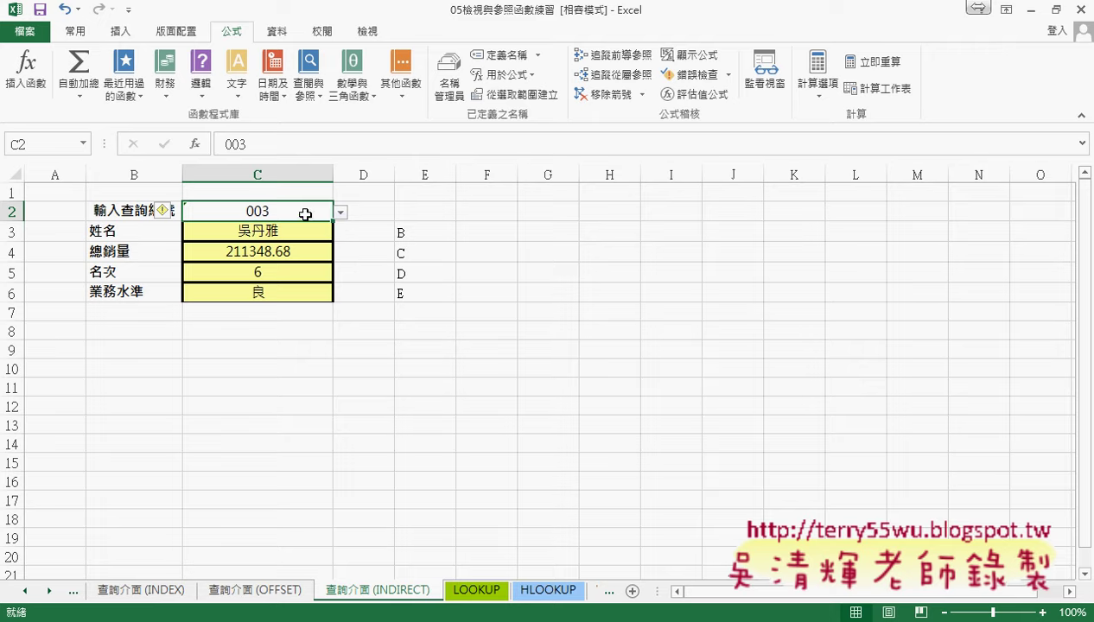
left_click(424, 232)
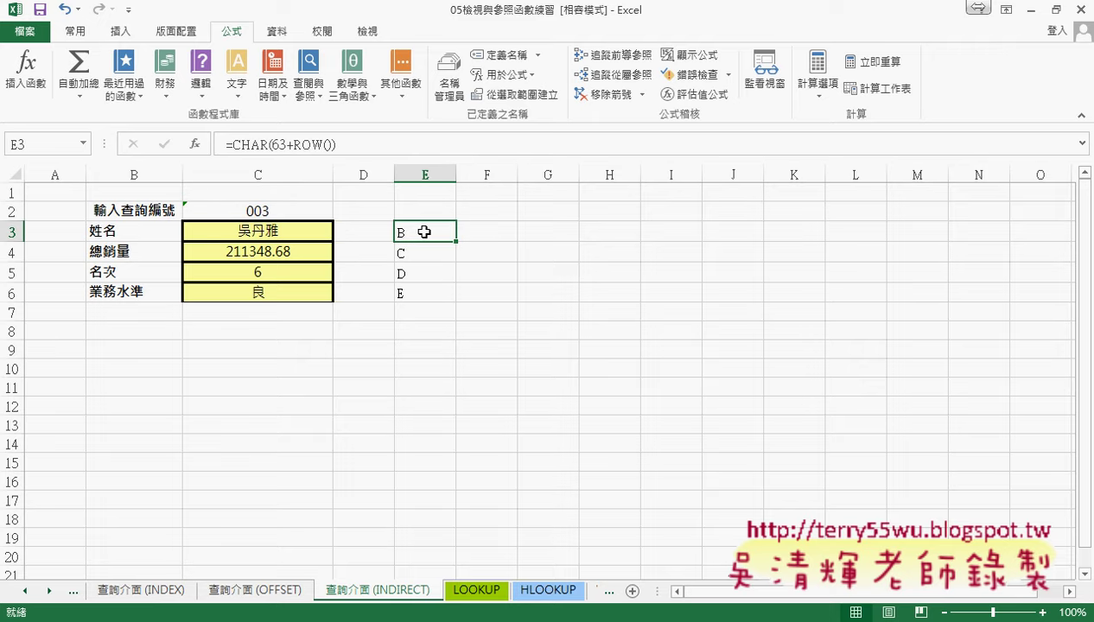
left_click(425, 252)
left_click(425, 273)
left_click(424, 293)
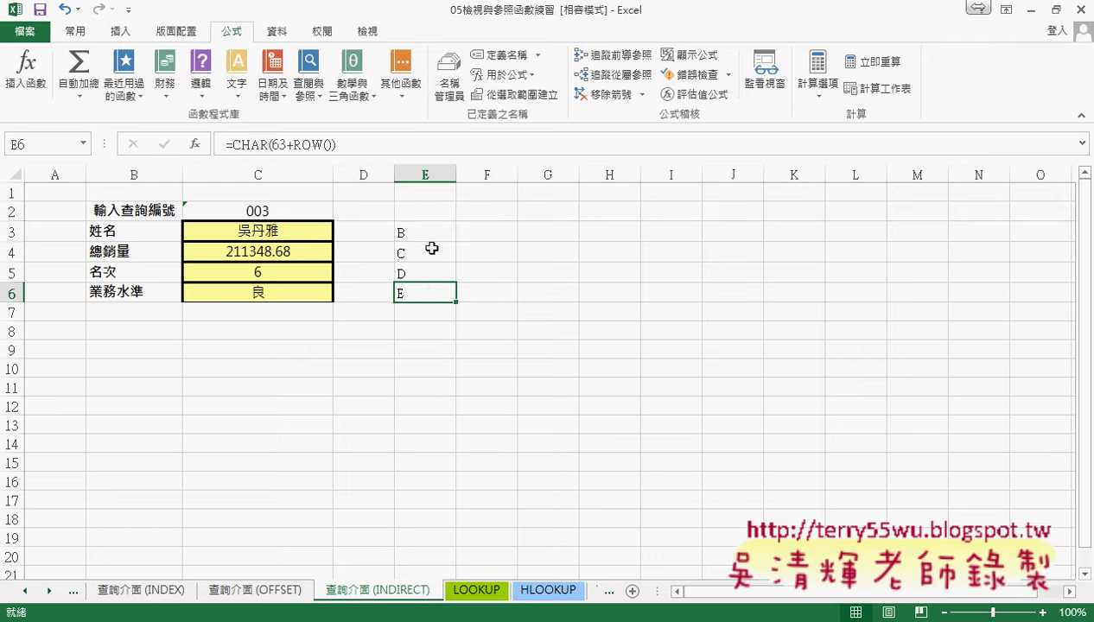
left_click(425, 231)
- Highlight the CHAR(63+ROW()) parts of E3's and C3's formulas, then switch to the code notes
left_click_drag(231, 145, 268, 144)
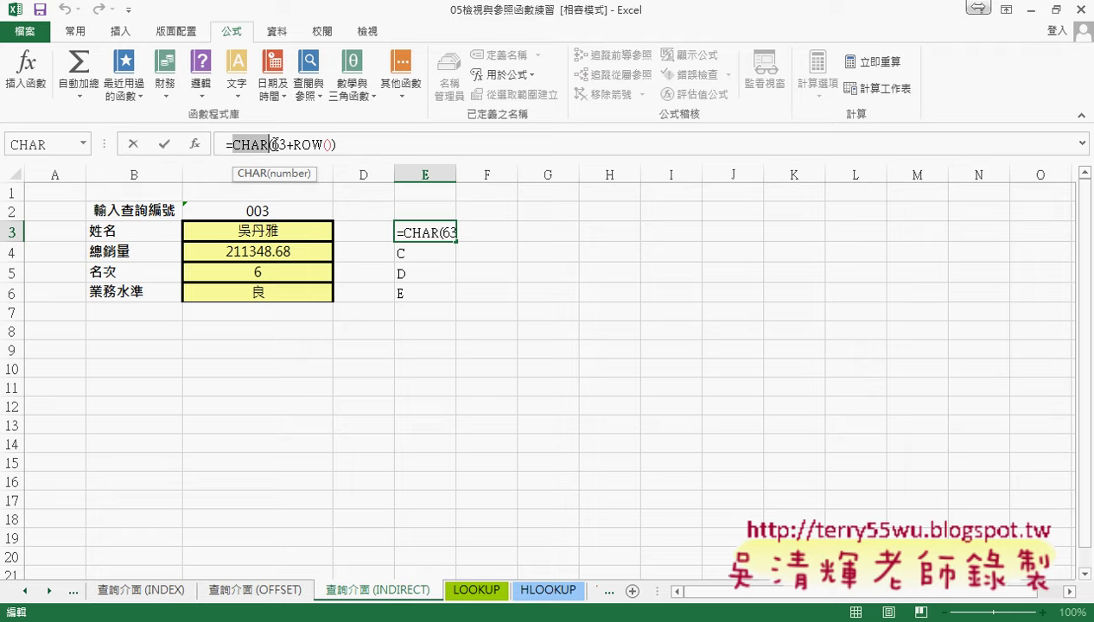
left_click_drag(269, 145, 333, 145)
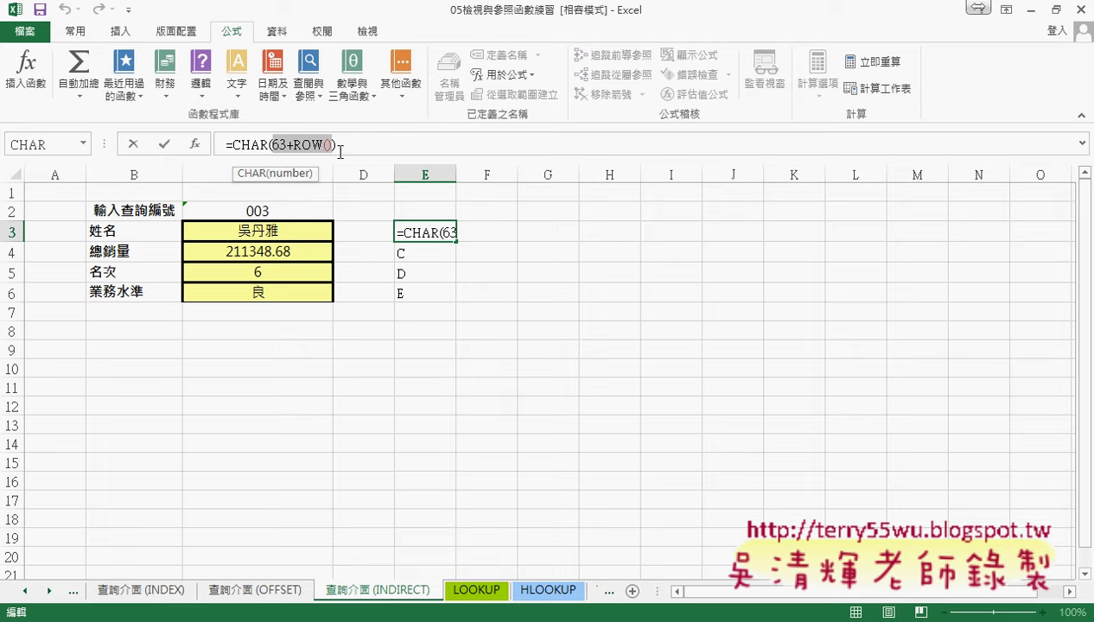
left_click(133, 145)
left_click(268, 232)
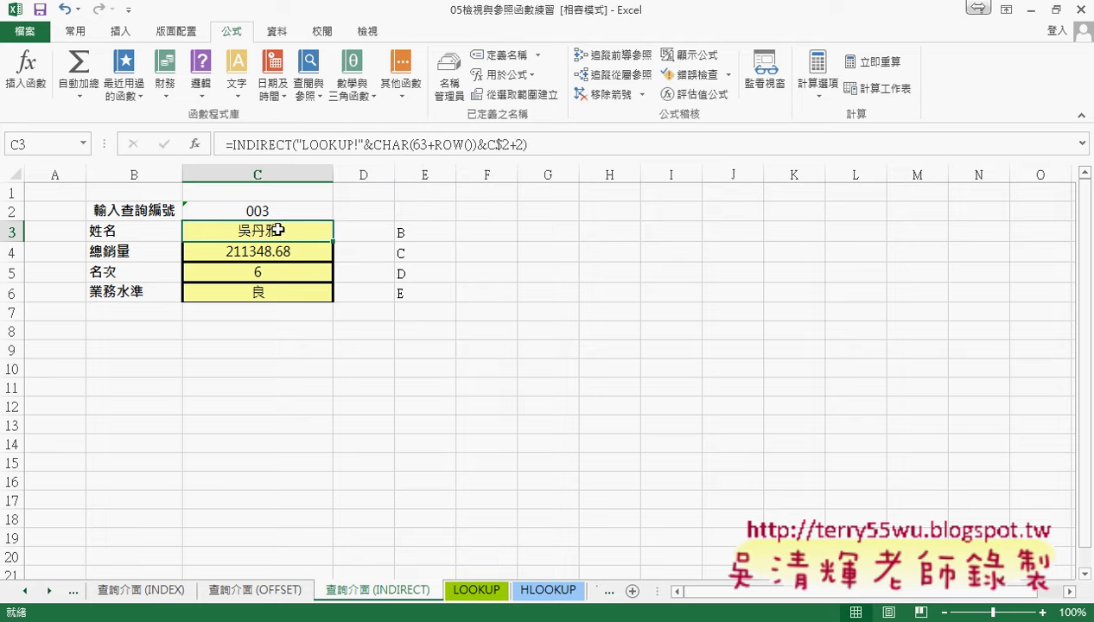
left_click_drag(373, 144, 524, 145)
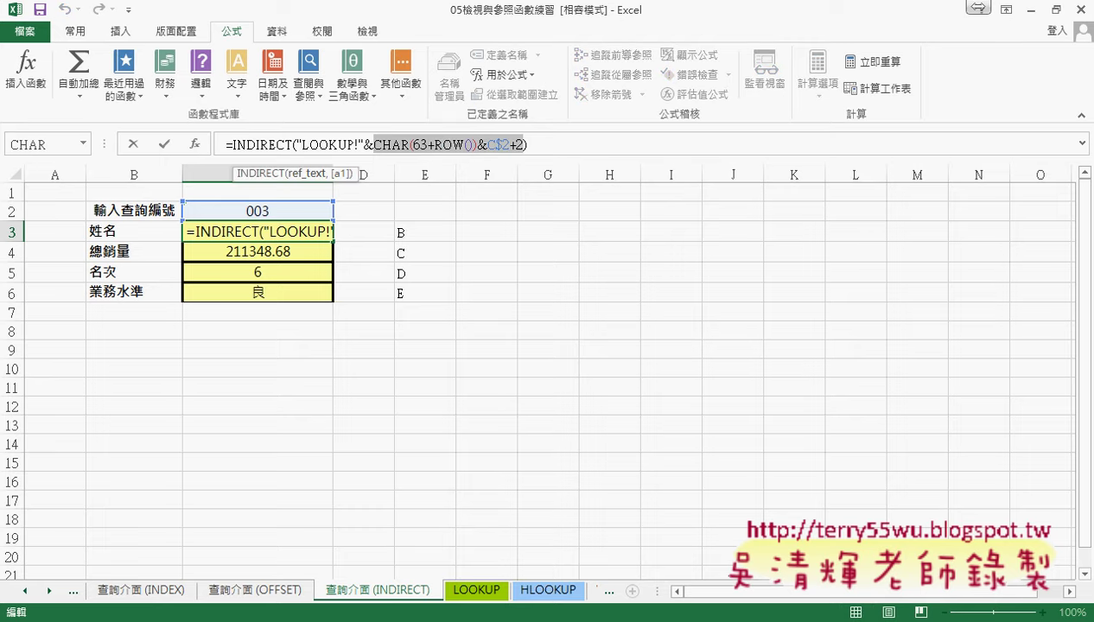
left_click(257, 493)
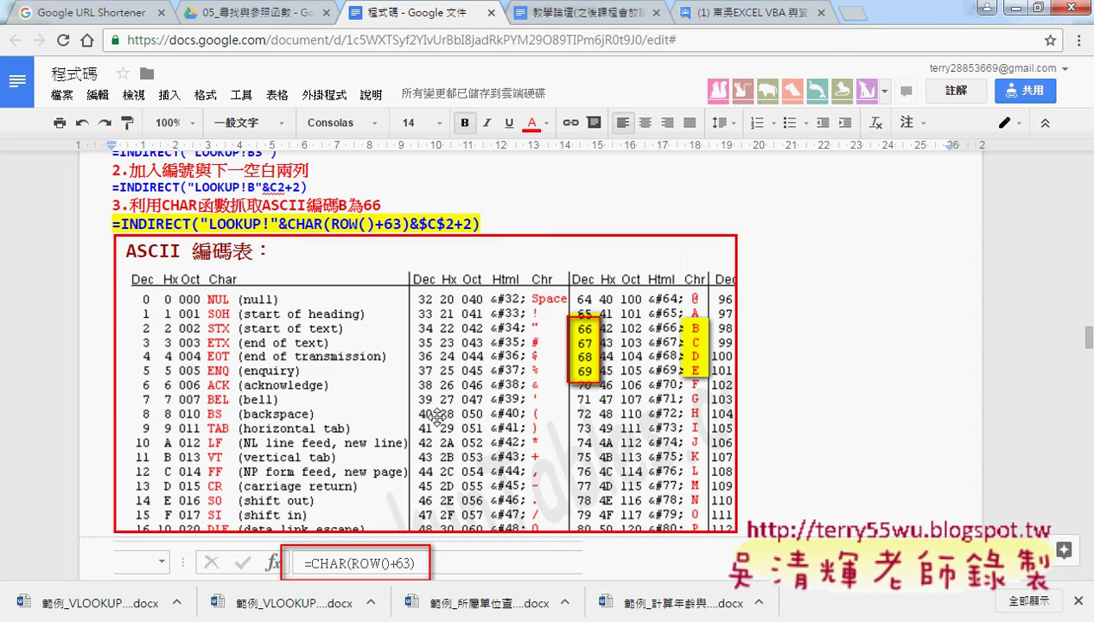
left_click(287, 225)
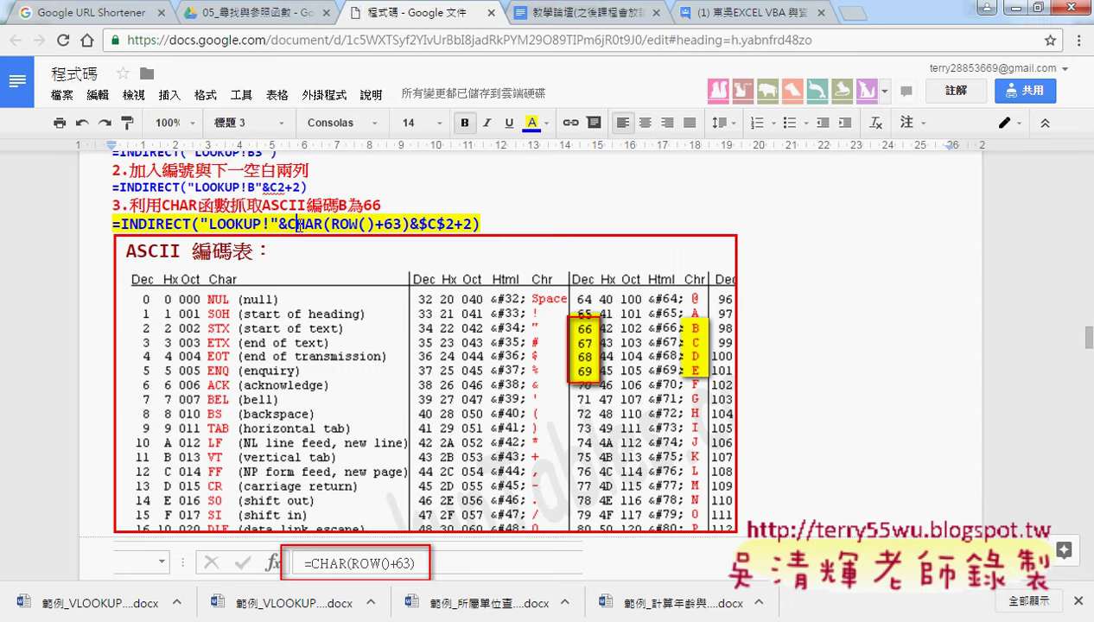